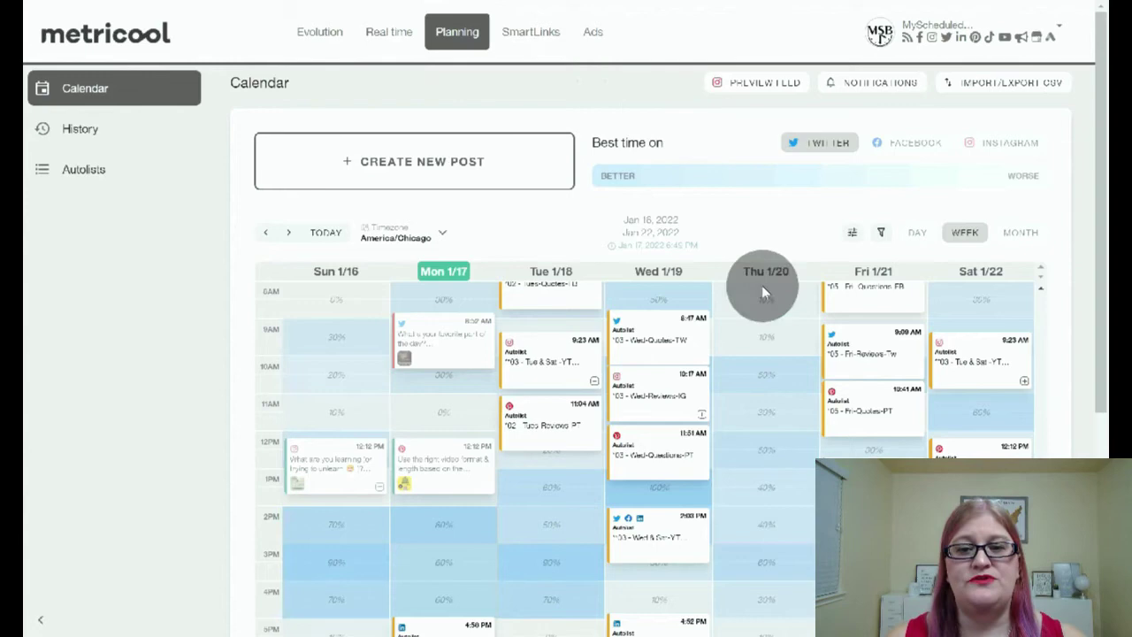
- Start a new post in the Thursday 1/20 11 AM slot and add Instagram, Google My Business, Pinterest and TikTok as target networks
left_click(775, 405)
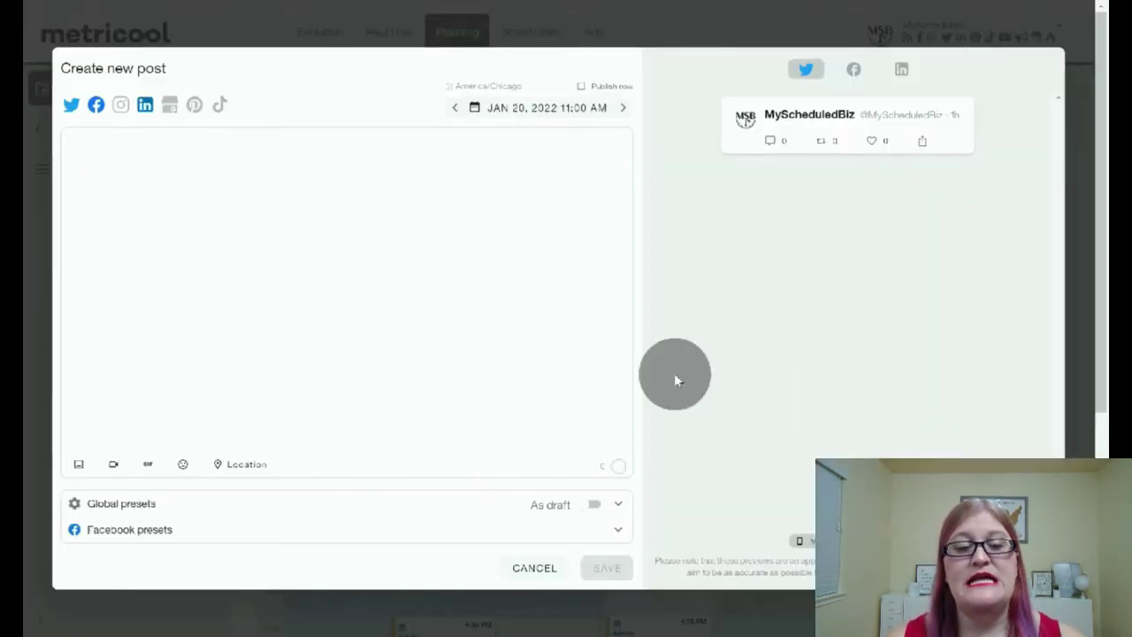
left_click(120, 104)
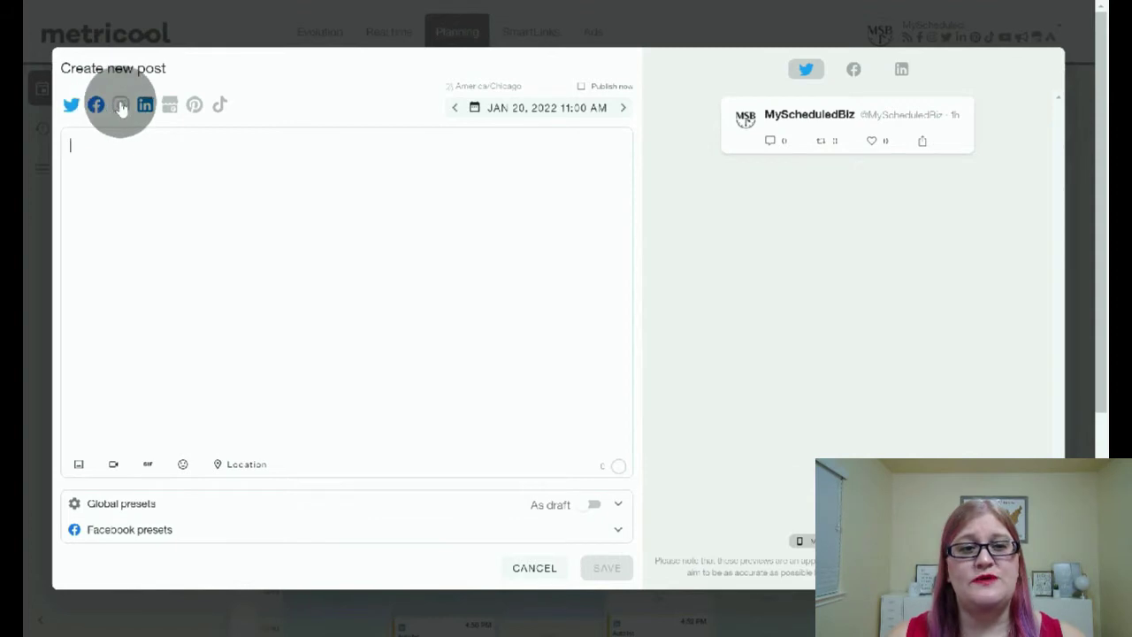
left_click(168, 105)
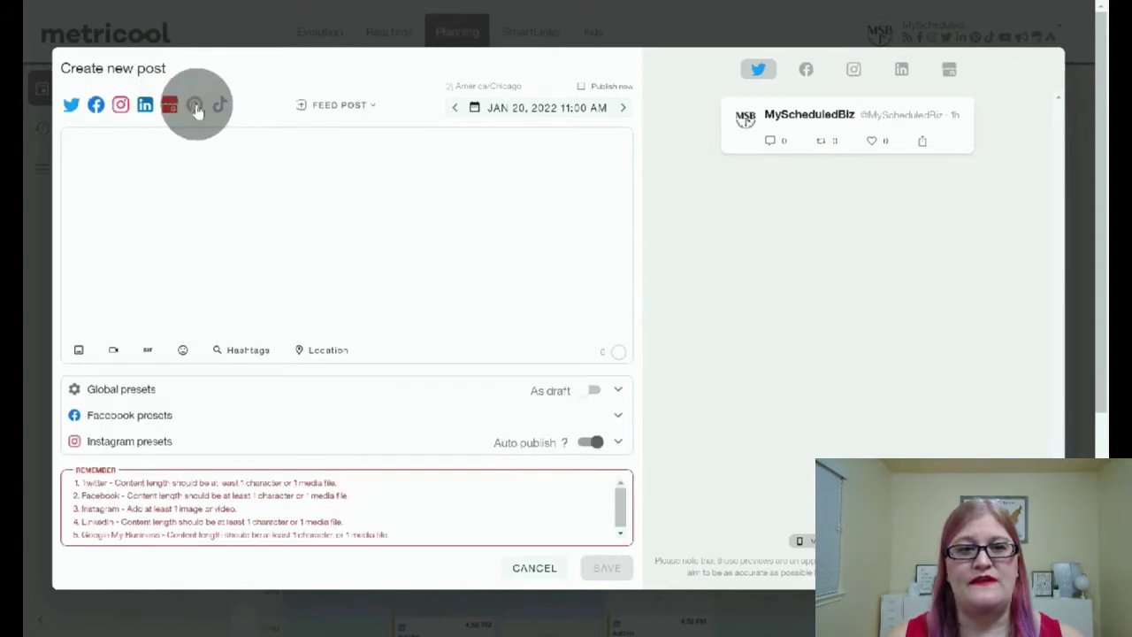
left_click(197, 107)
left_click(219, 105)
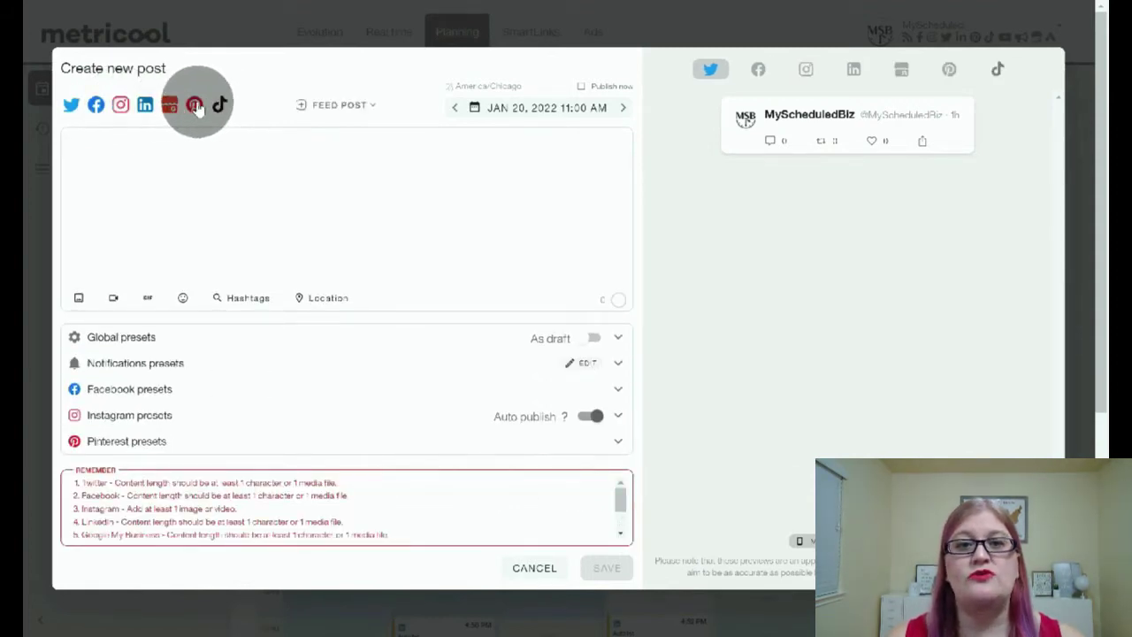
left_click(196, 106)
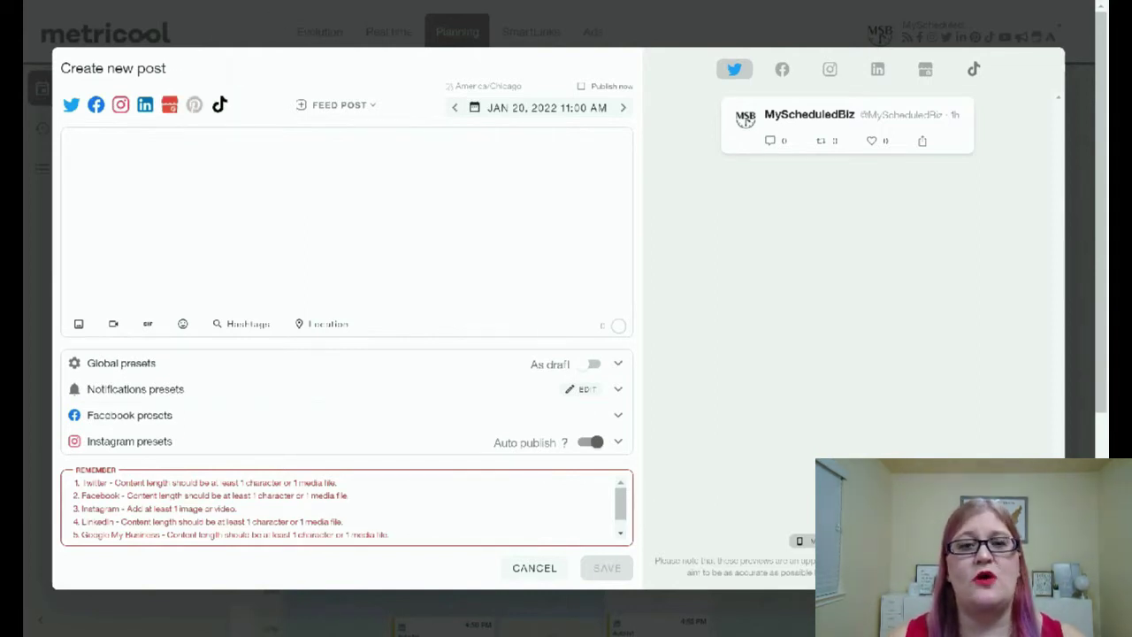
- Switch the post's timing from the scheduled slot to the current date and time with the Publish now option
left_click(524, 107)
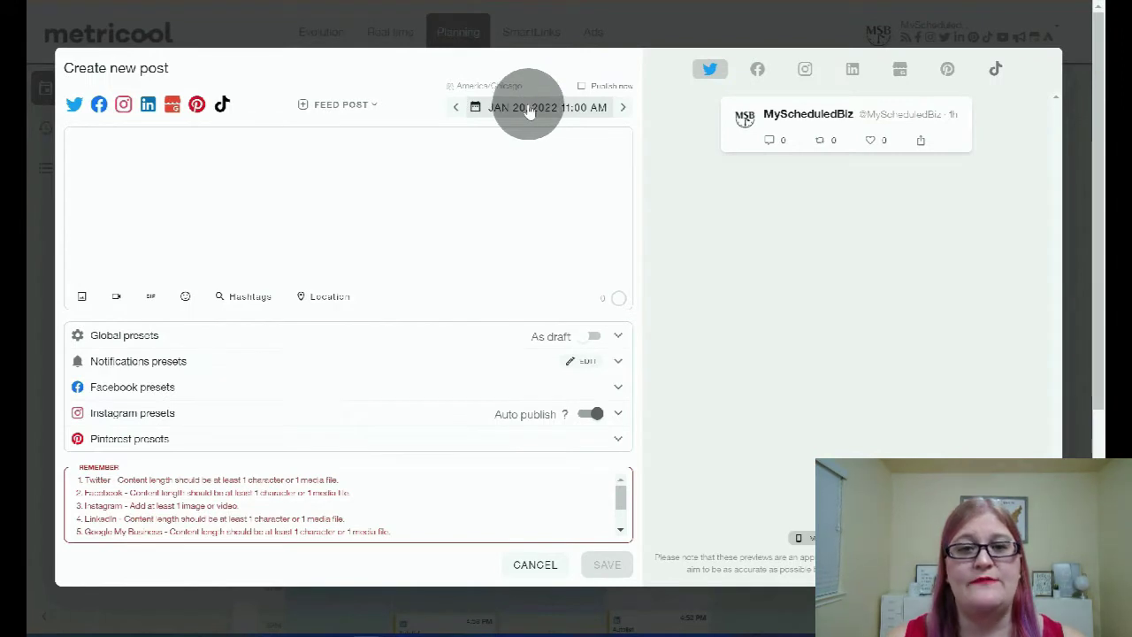
left_click(522, 147)
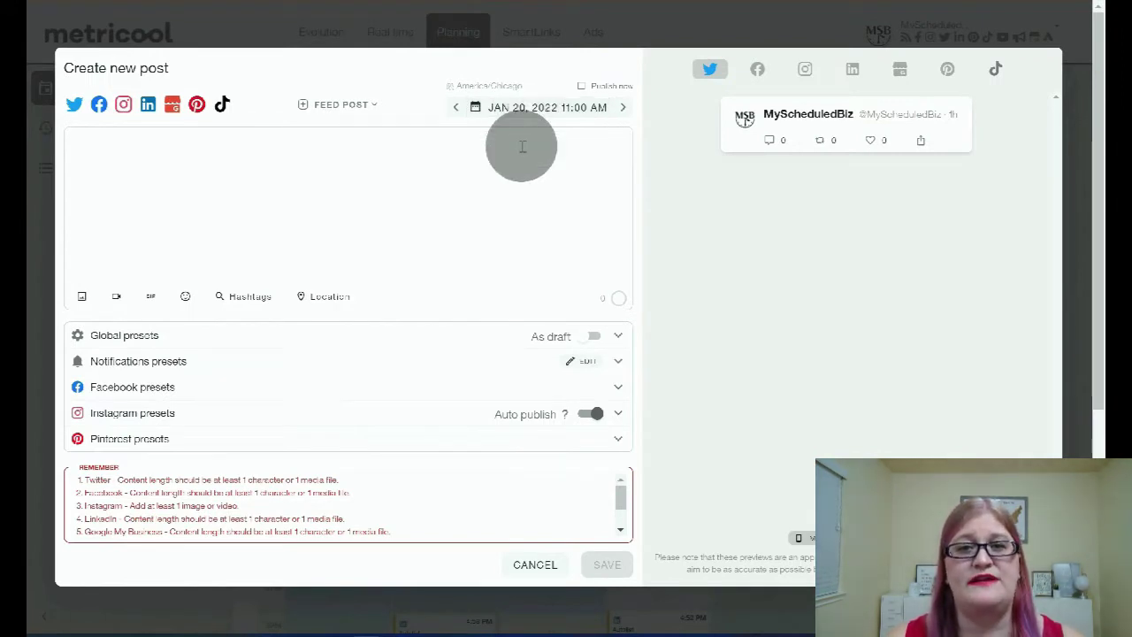
left_click(557, 118)
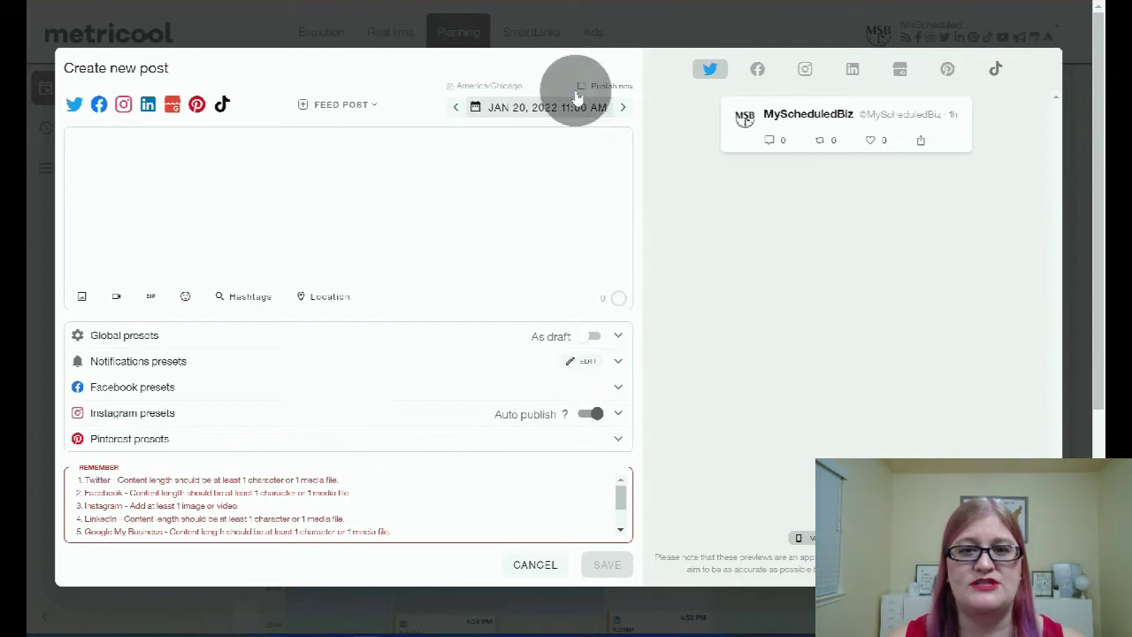
left_click(581, 88)
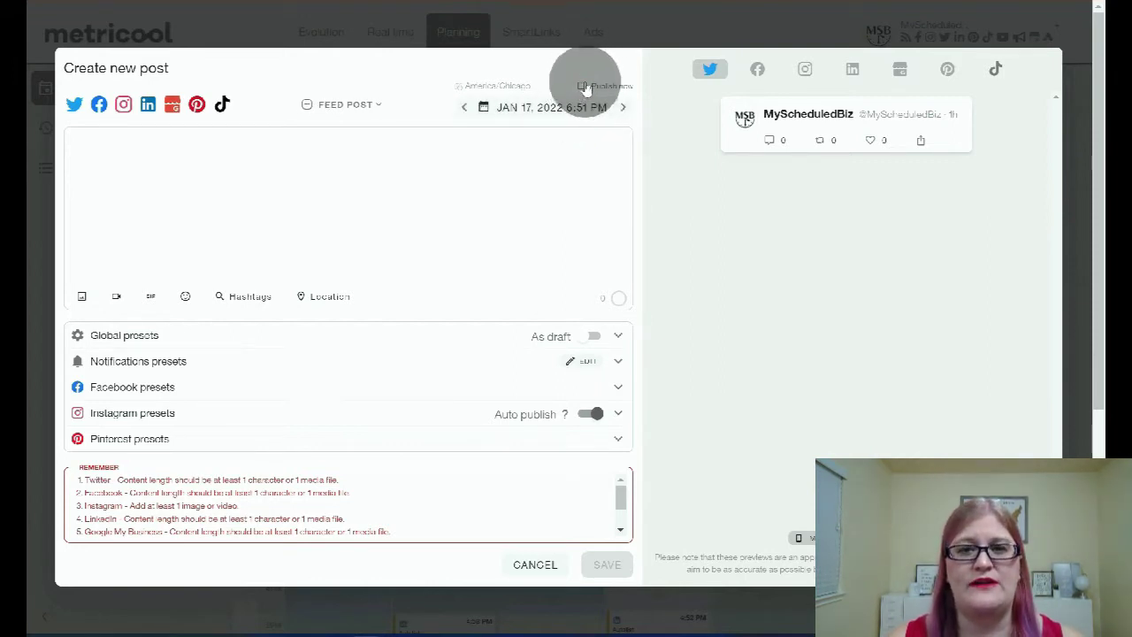
- Write "Create Copy Here" as the post text and add a laughing emoji at its end
left_click(345, 158)
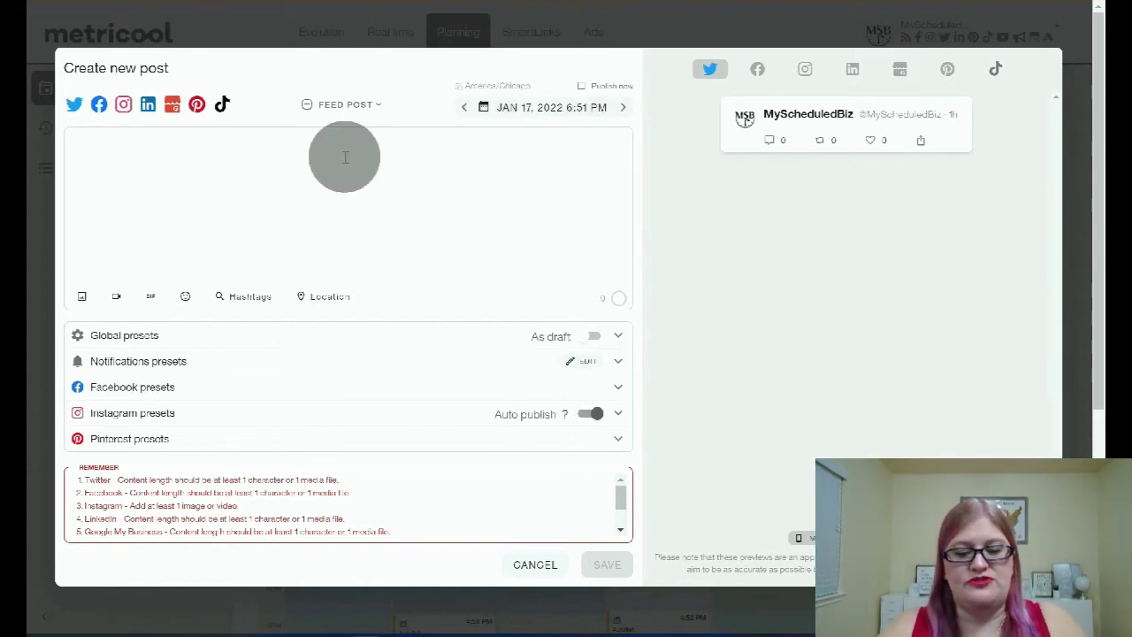
type("Create Copy Here")
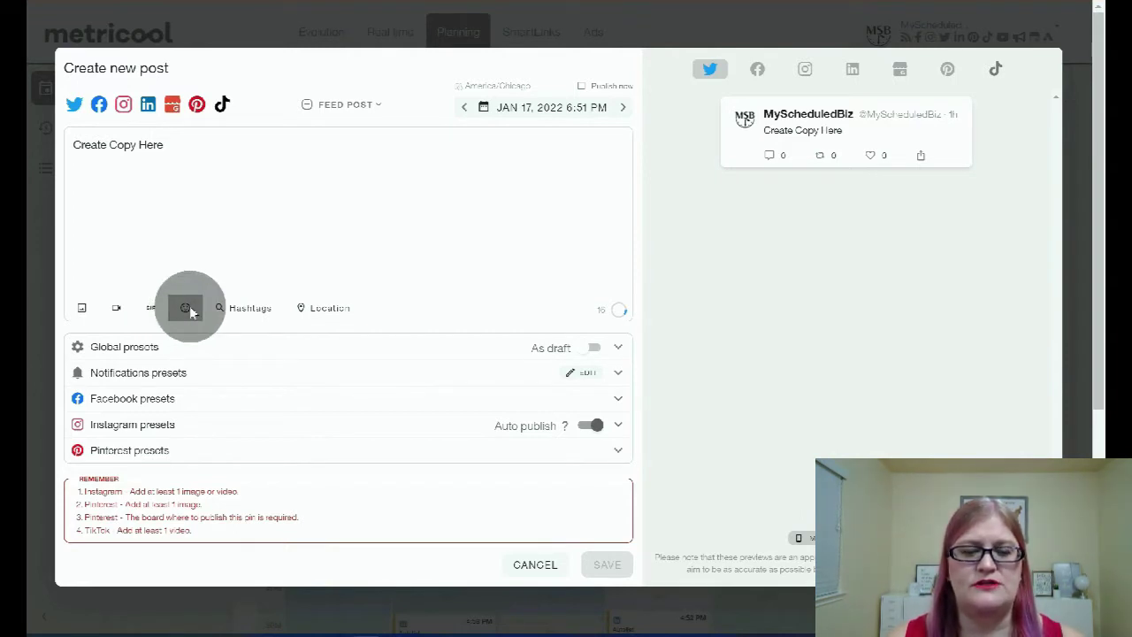
left_click(188, 309)
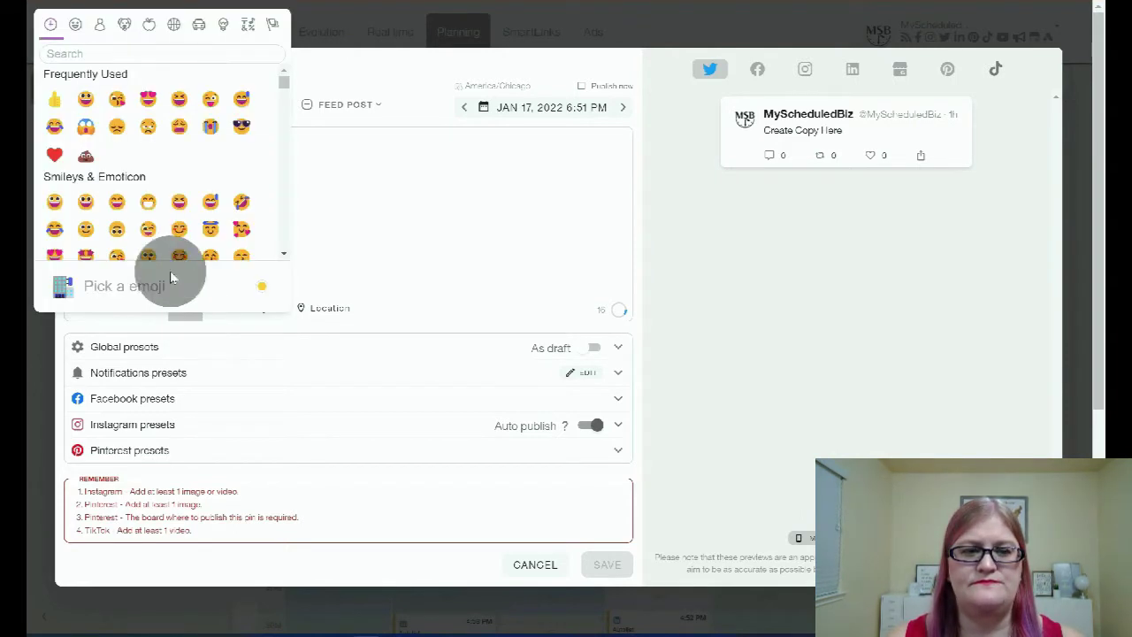
left_click(179, 204)
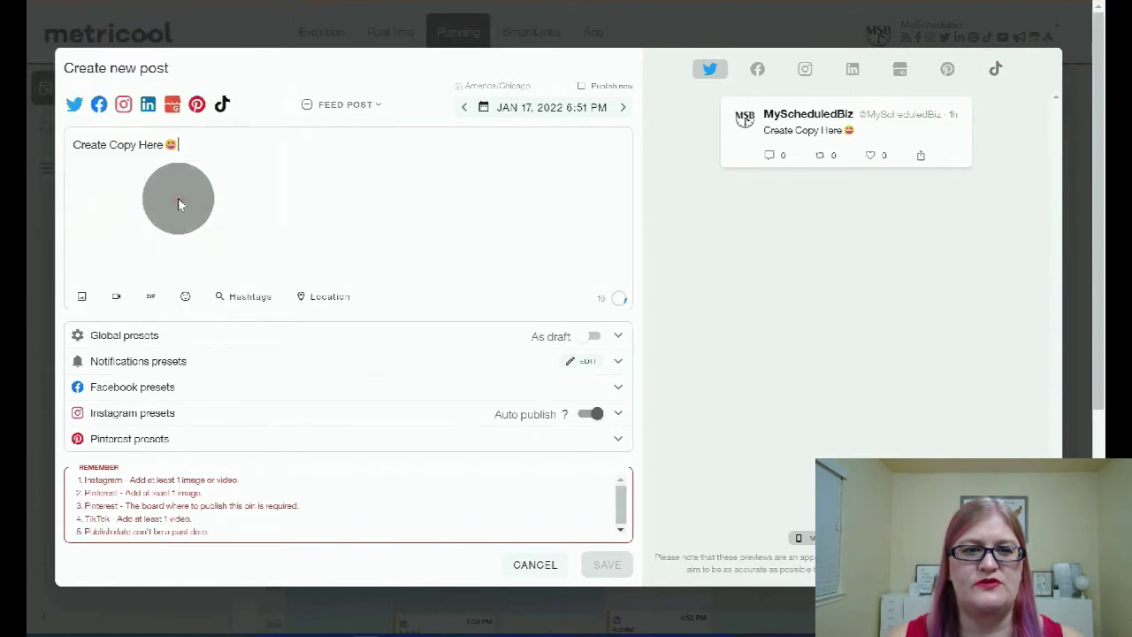
- Add the hashtags #instagood and #art to the post text and check the location option without setting a location
left_click(249, 304)
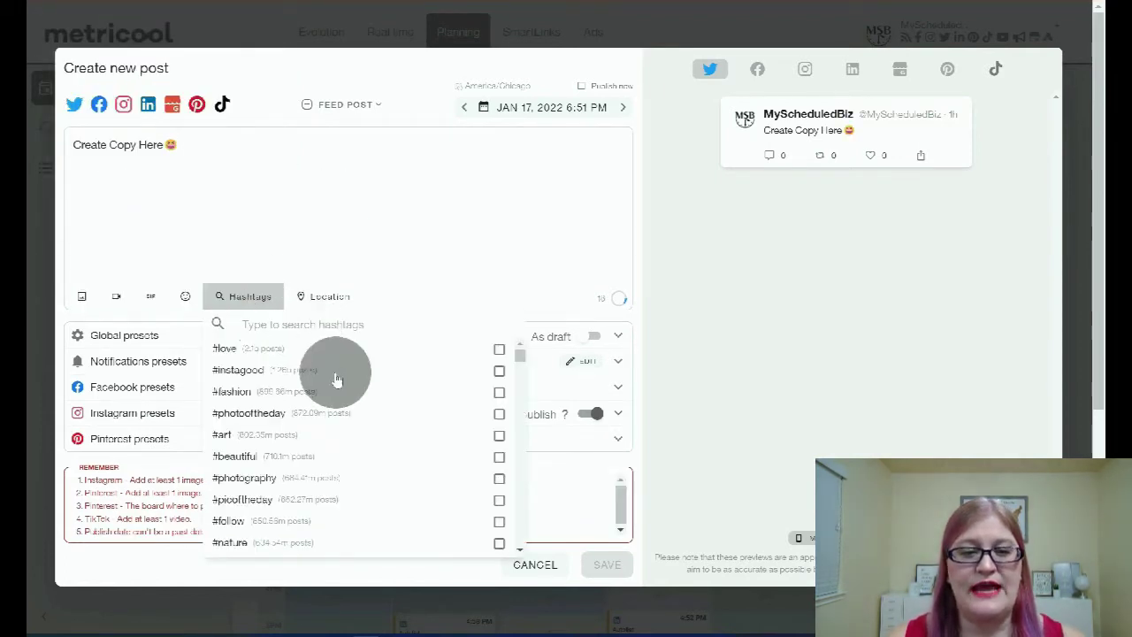
left_click(499, 371)
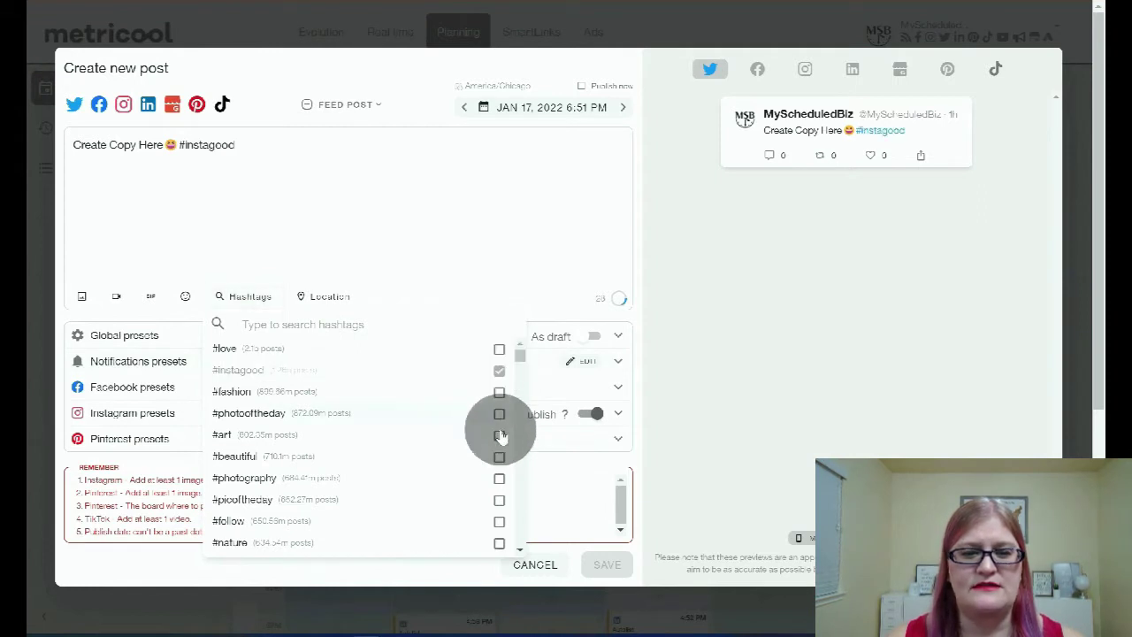
left_click(499, 434)
left_click(489, 265)
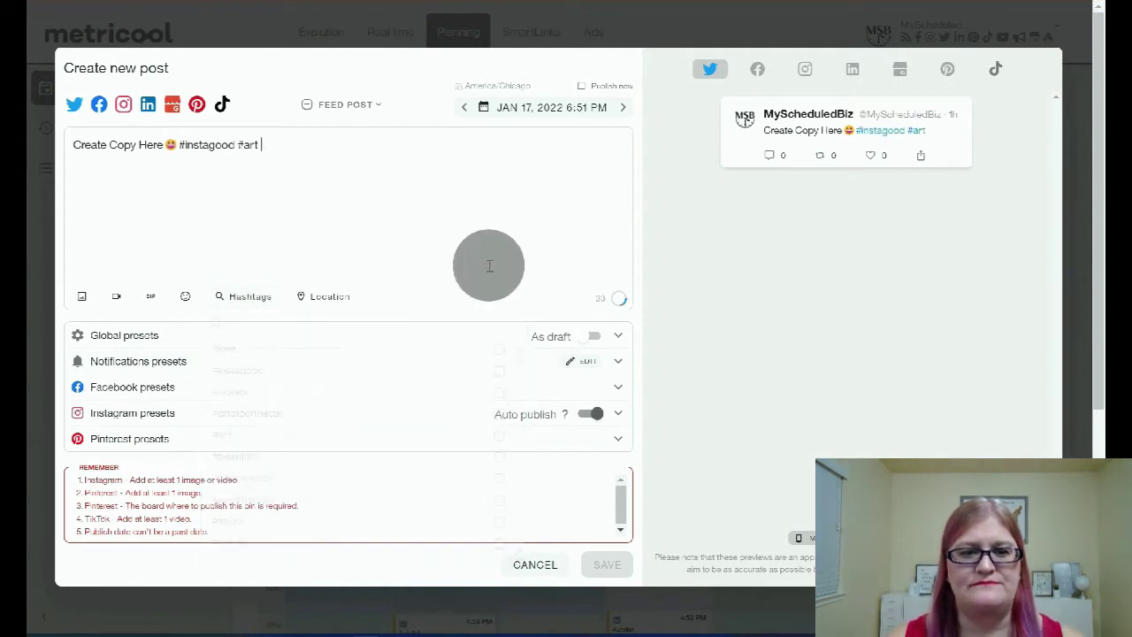
left_click(329, 296)
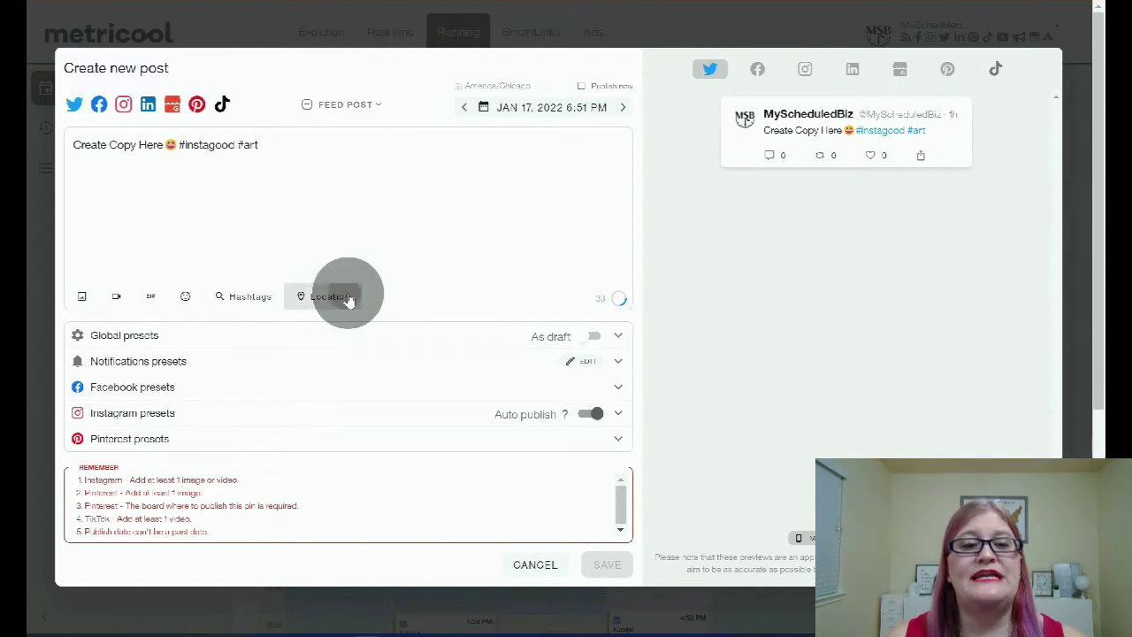
left_click(438, 251)
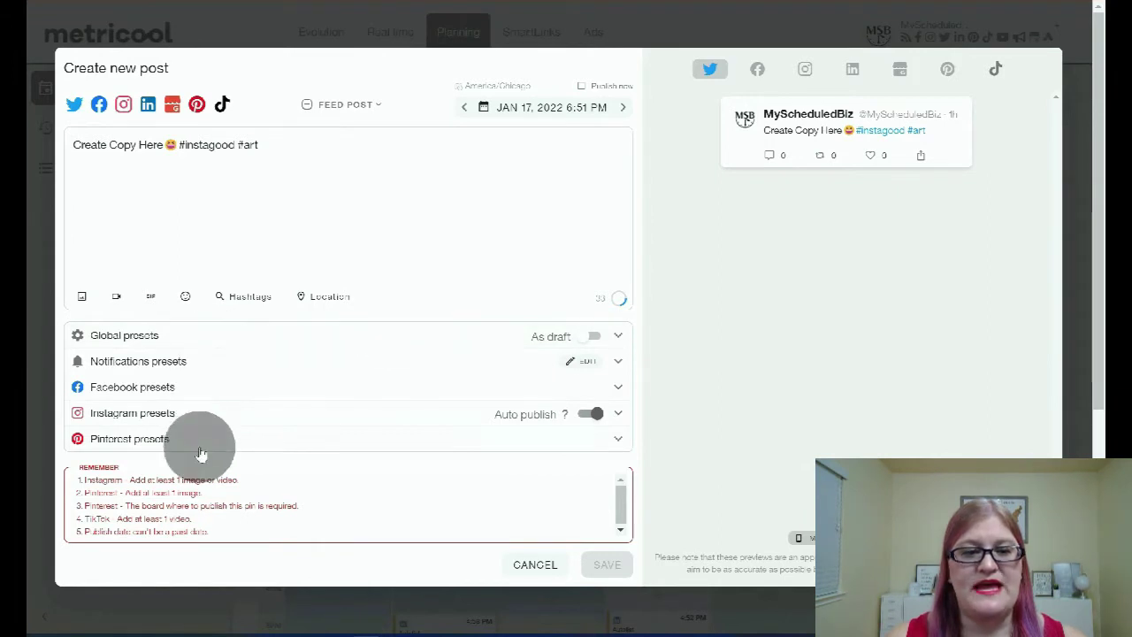
- Expand the Global, Notifications, Facebook, Instagram and Pinterest presets and examine the options each one offers
left_click(619, 329)
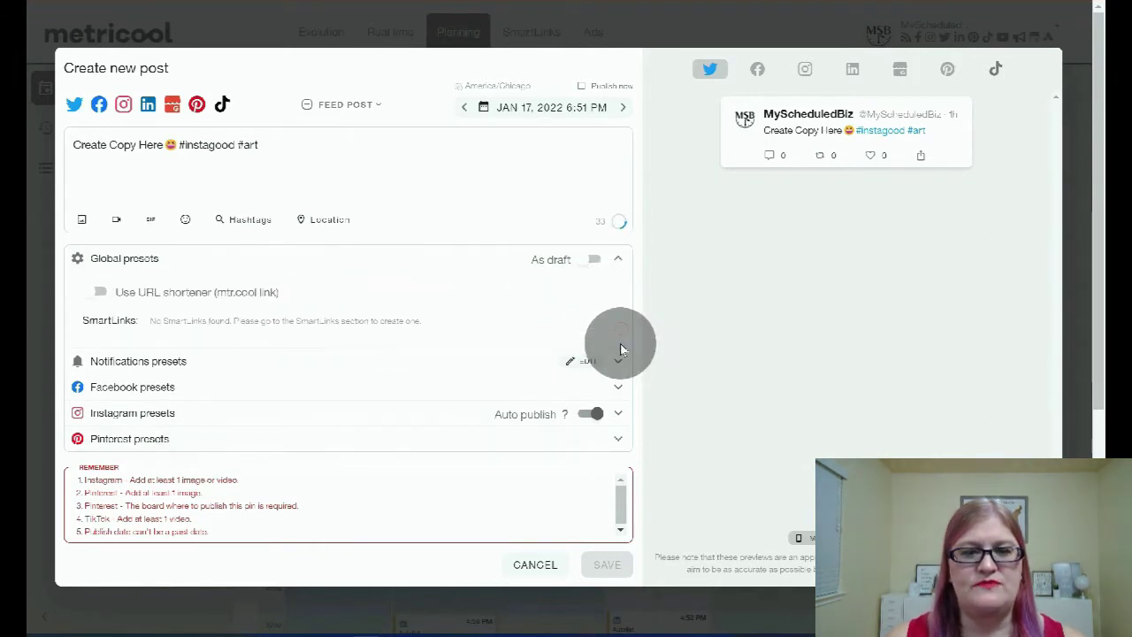
left_click(619, 364)
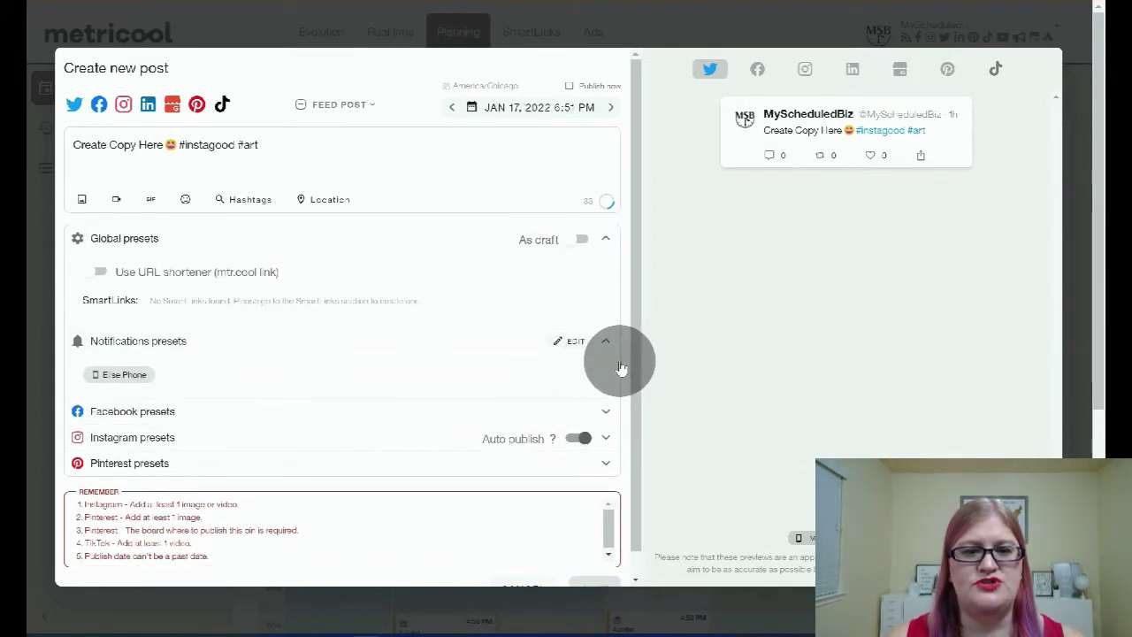
left_click(607, 414)
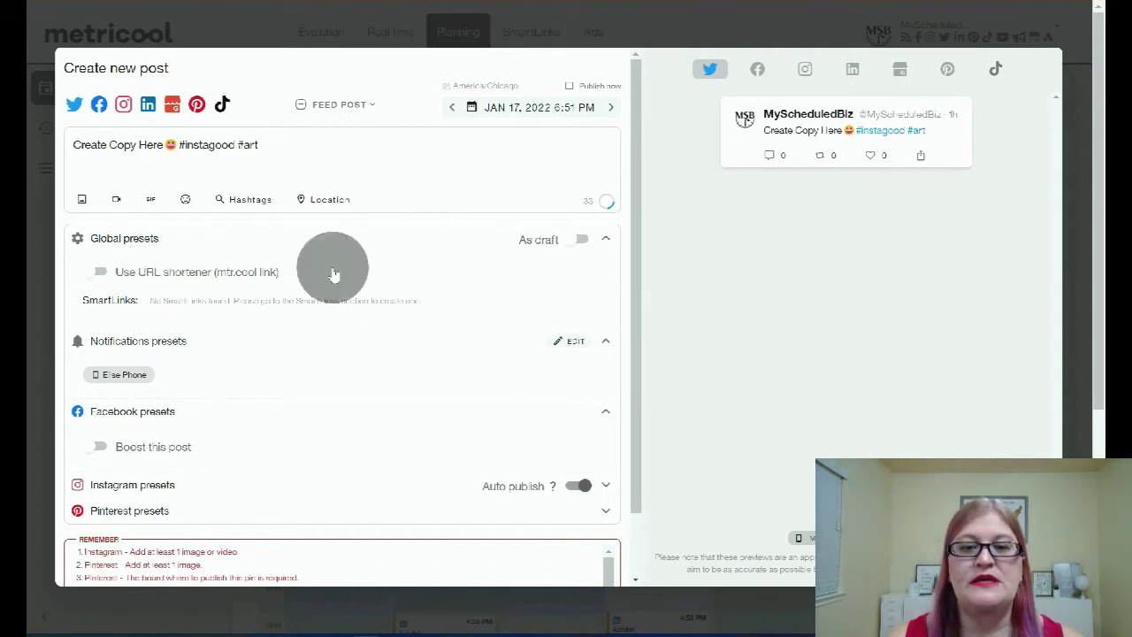
scroll(540, 354, "down", 1)
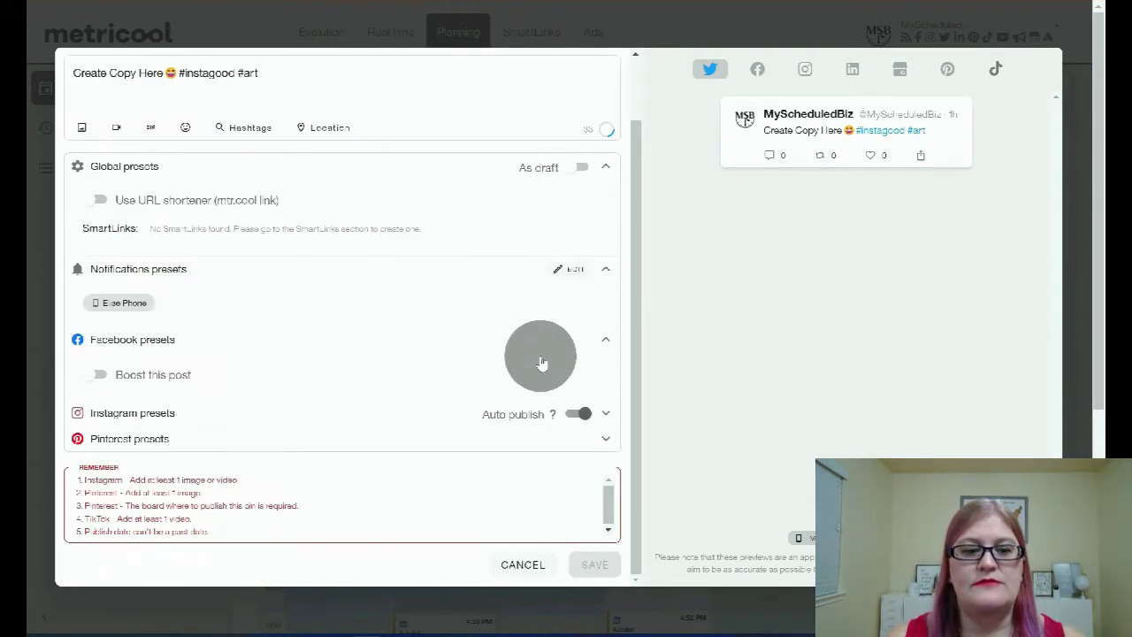
left_click(607, 414)
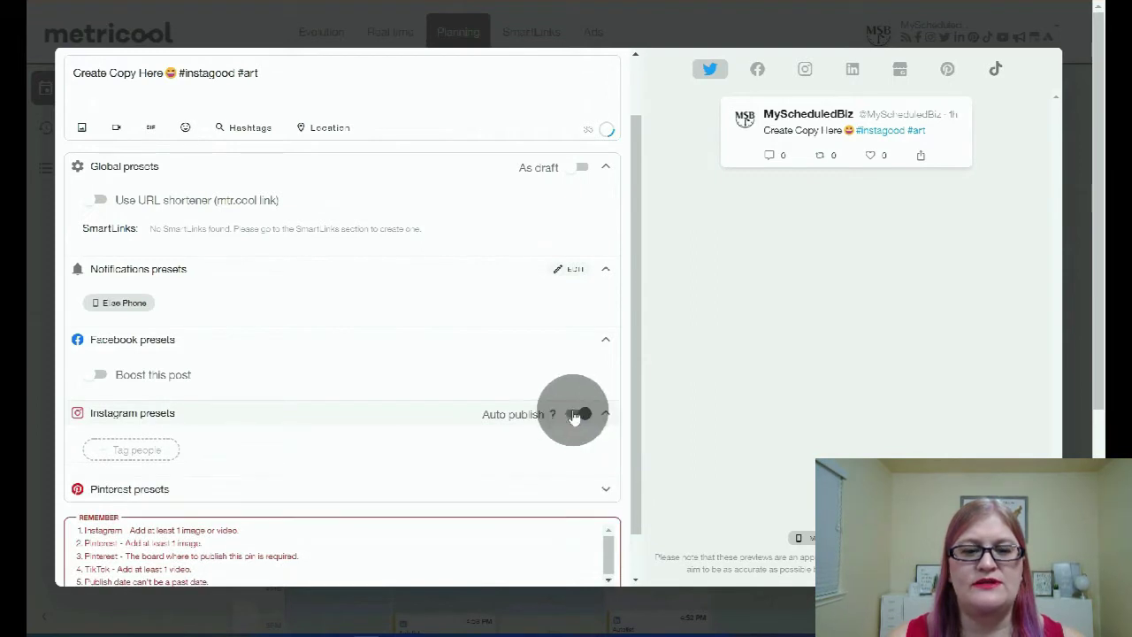
scroll(574, 417, "down", 1)
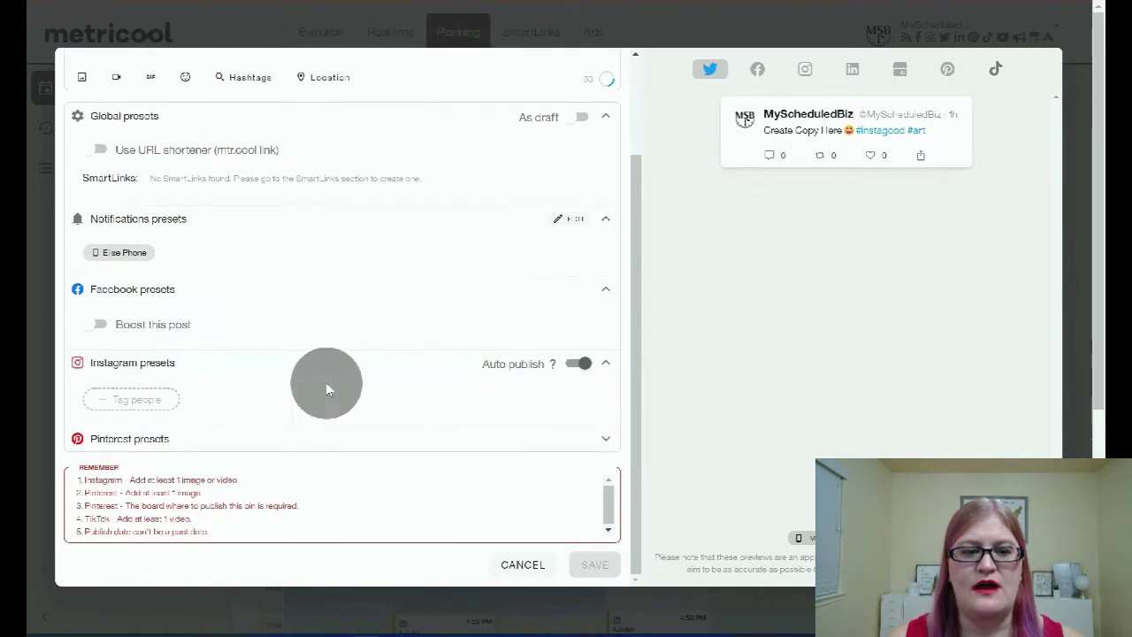
left_click(607, 441)
scroll(607, 435, "down", 2)
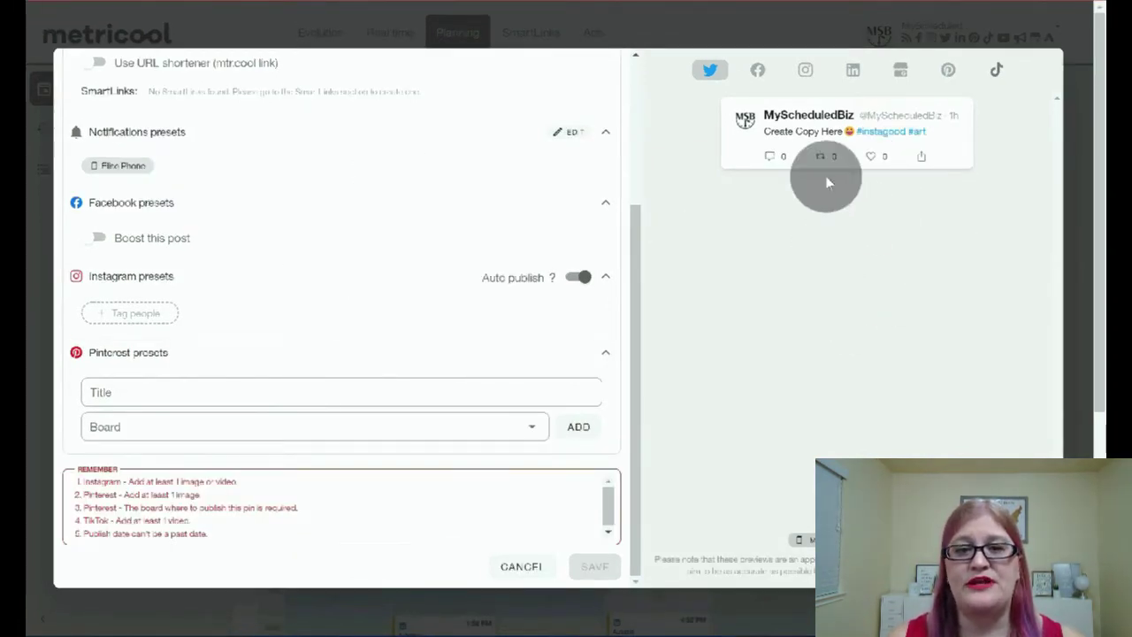
- Attach the heart GIF with the green background from the GIF library to the post
scroll(419, 214, "up", 3)
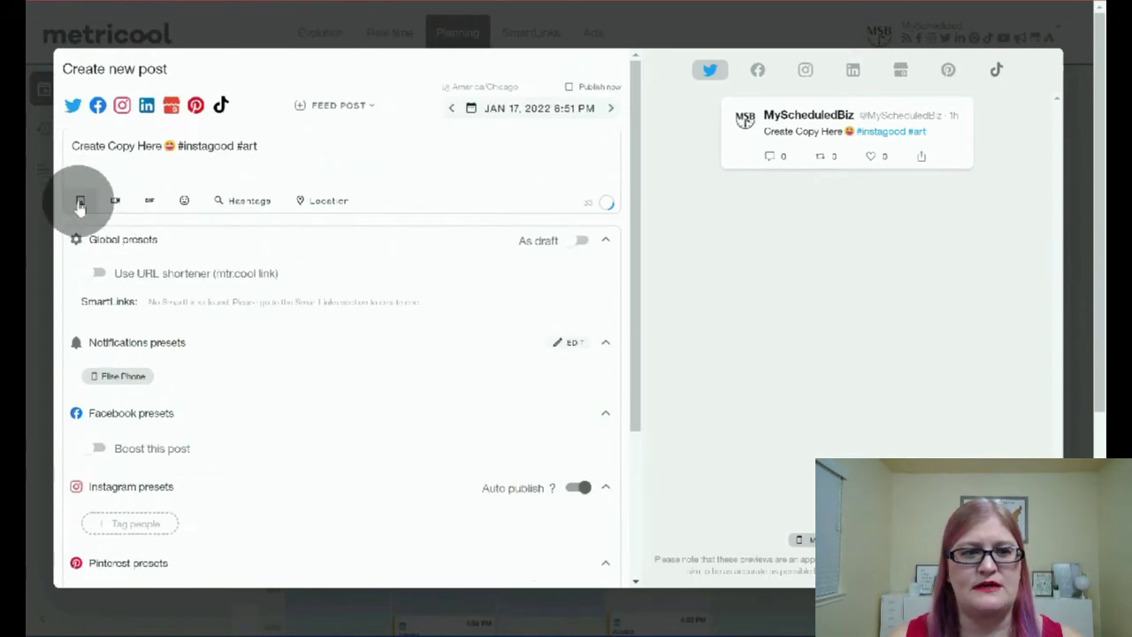
left_click(151, 201)
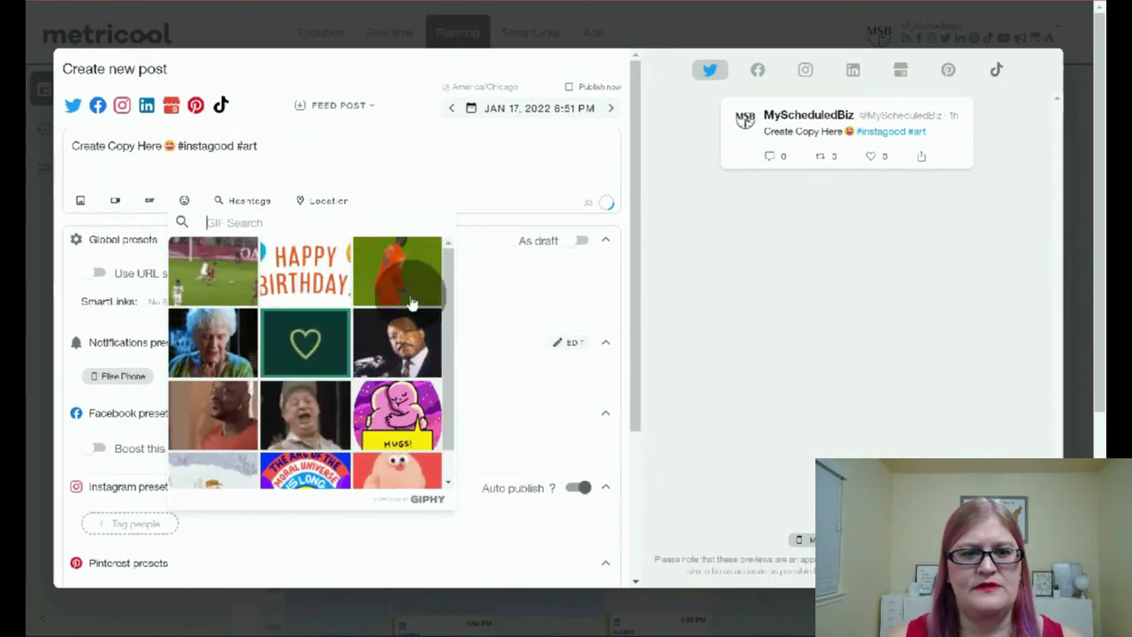
left_click(316, 338)
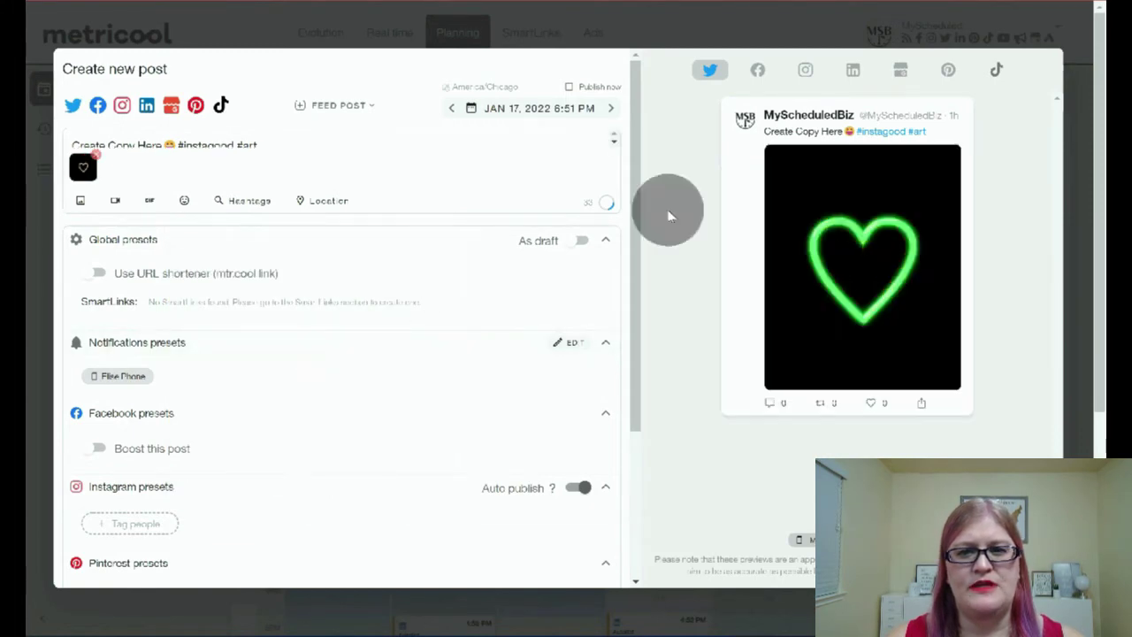
- Review the post's reminders and preview it for Facebook, Instagram, LinkedIn, Google My Business, Pinterest and TikTok, switching to the desktop layout
scroll(399, 420, "down", 3)
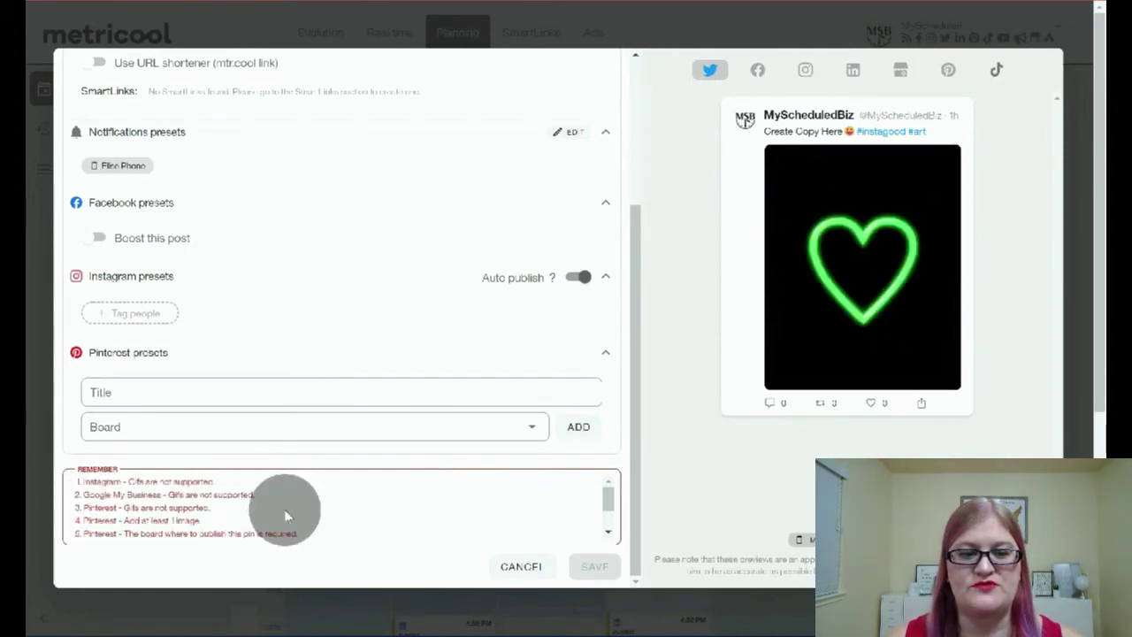
scroll(284, 509, "down", 2)
scroll(284, 509, "up", 2)
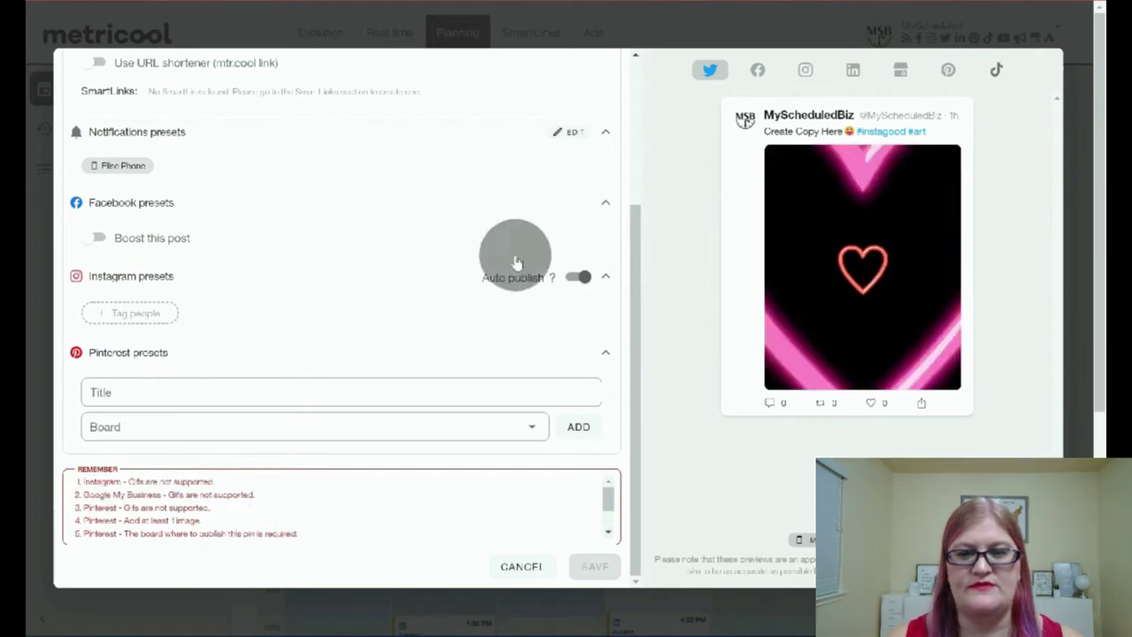
left_click(759, 73)
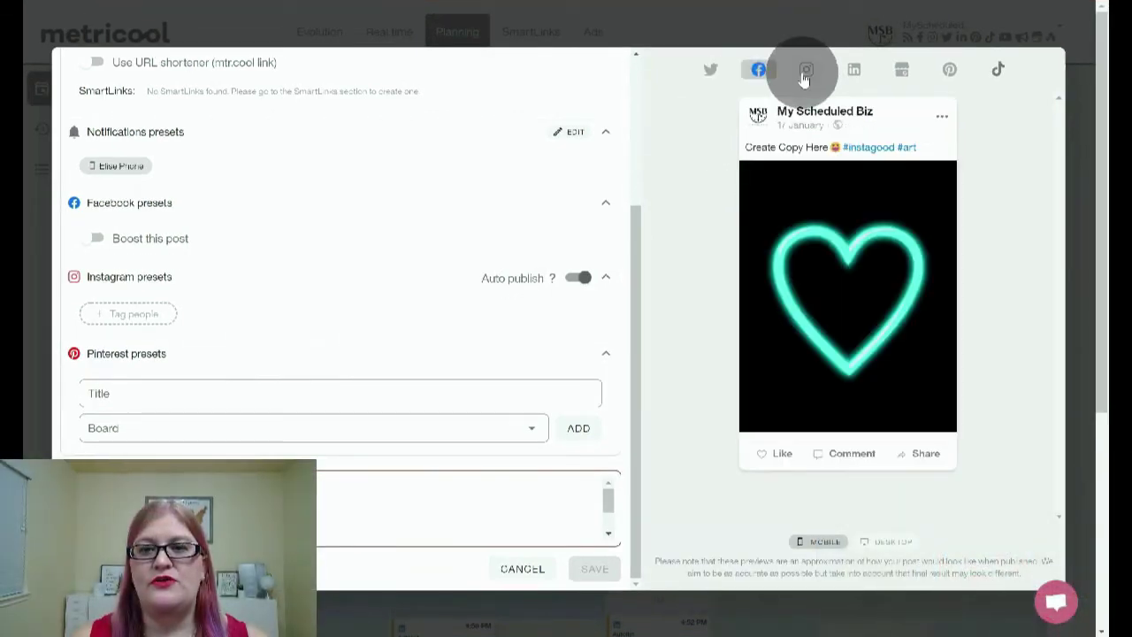
left_click(806, 70)
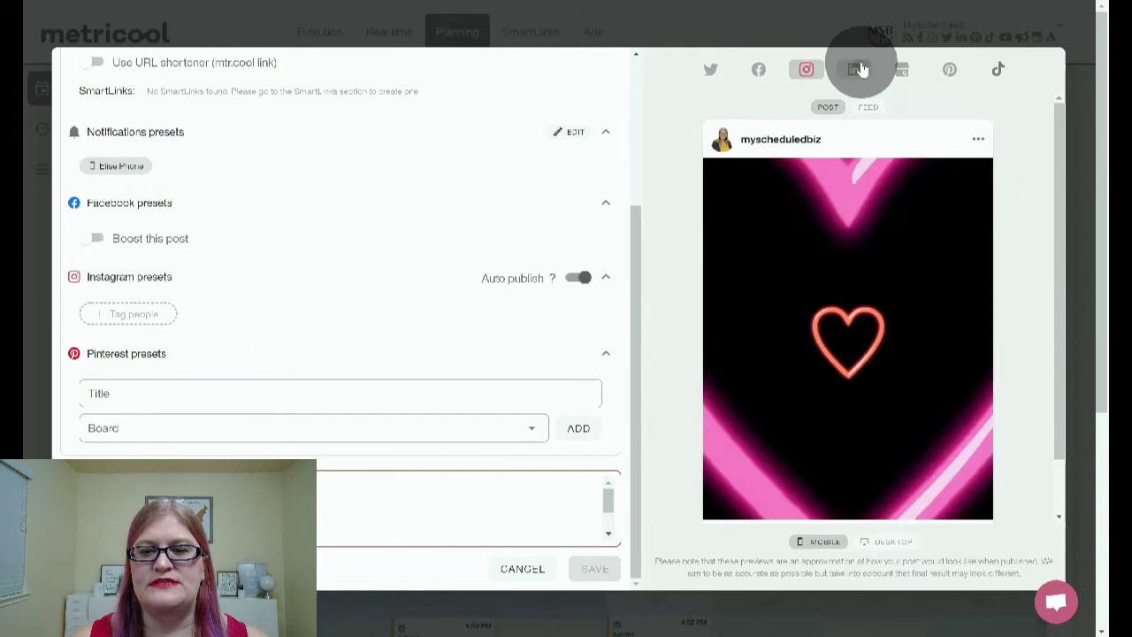
left_click(853, 69)
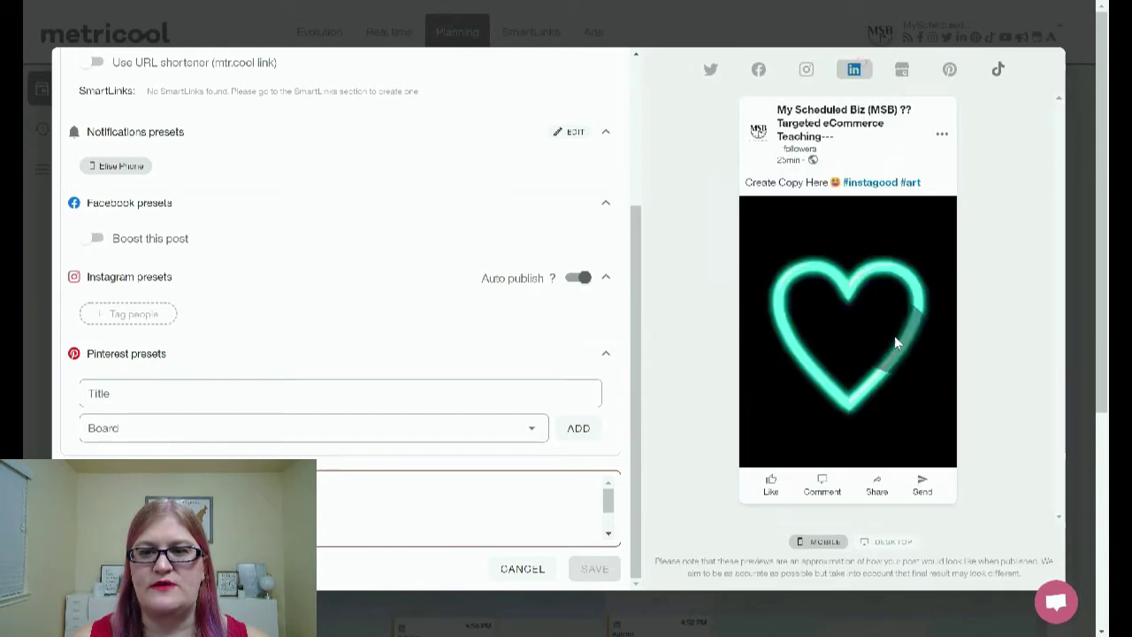
left_click(889, 542)
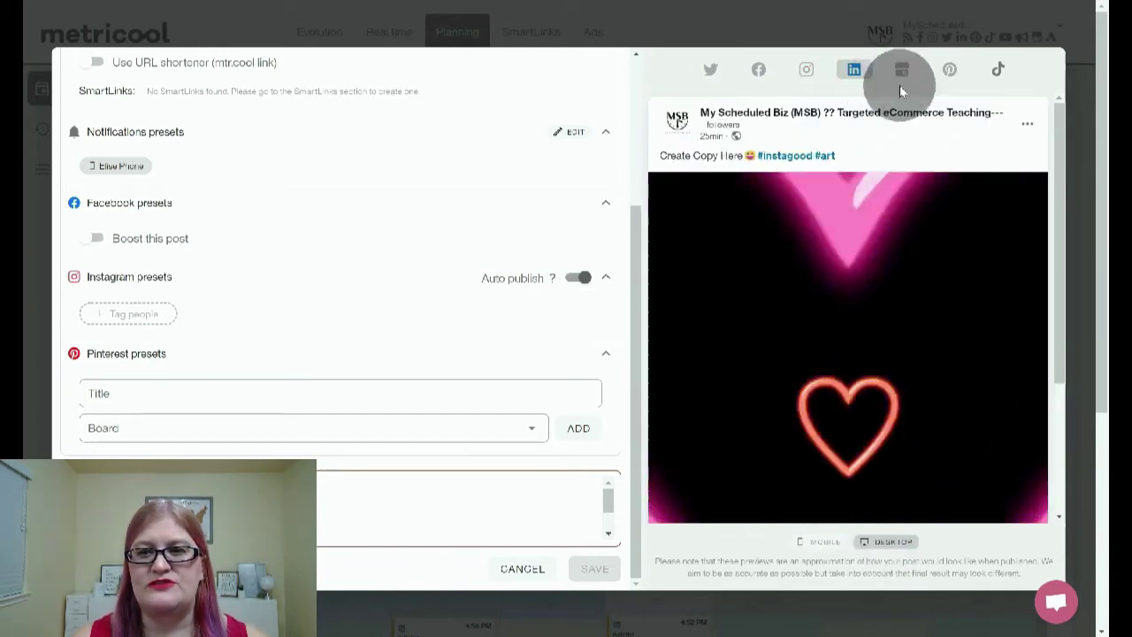
left_click(904, 69)
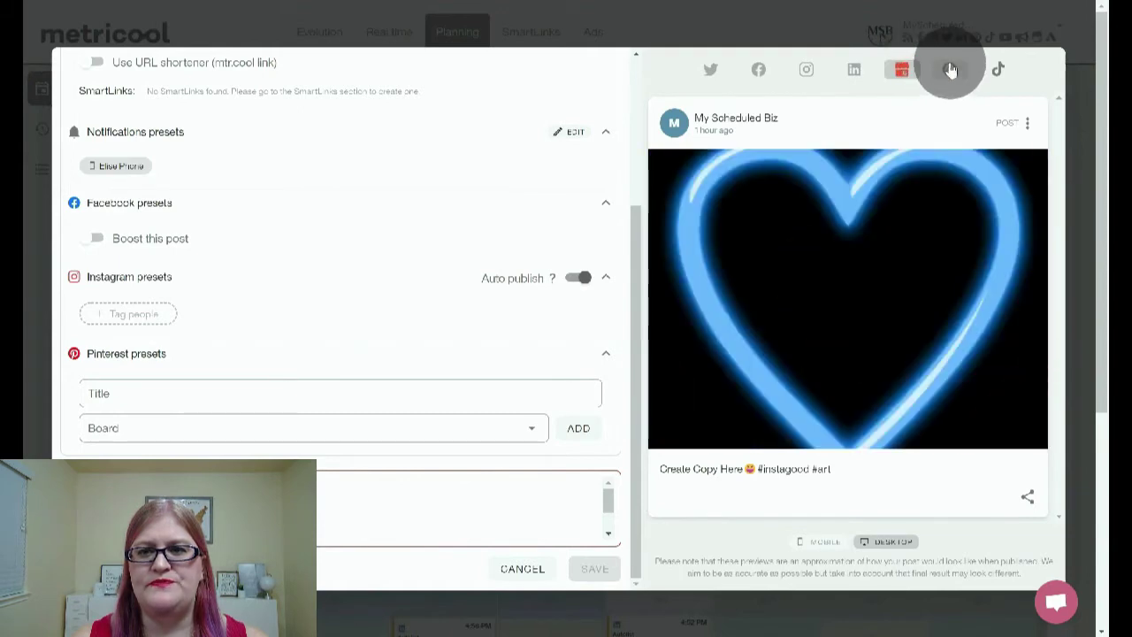
left_click(949, 69)
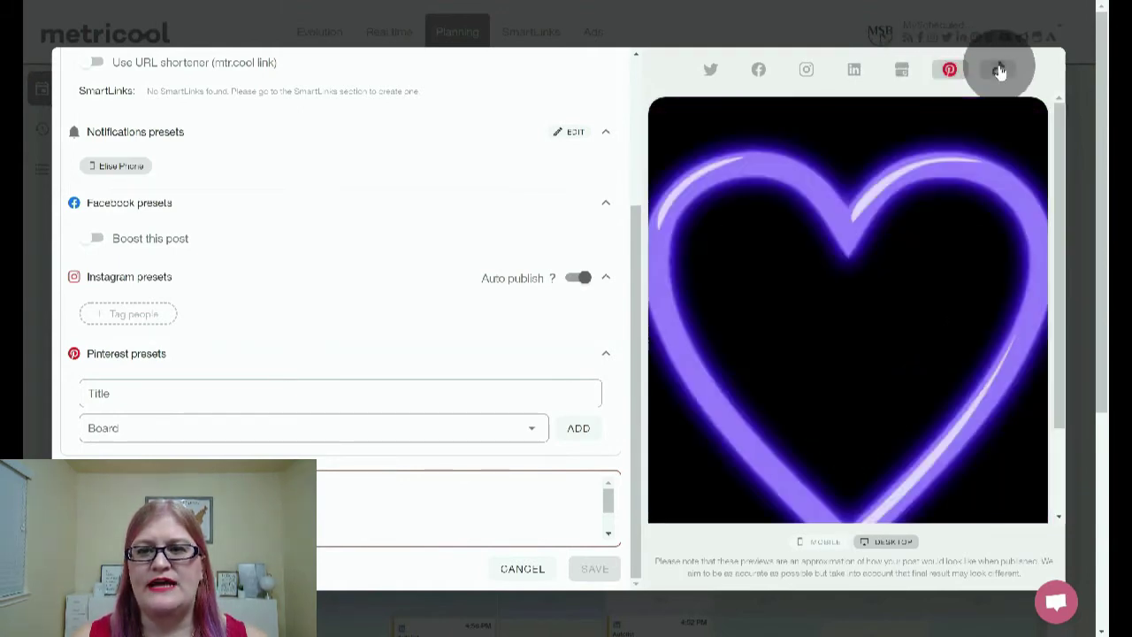
left_click(1000, 71)
scroll(980, 310, "down", 3)
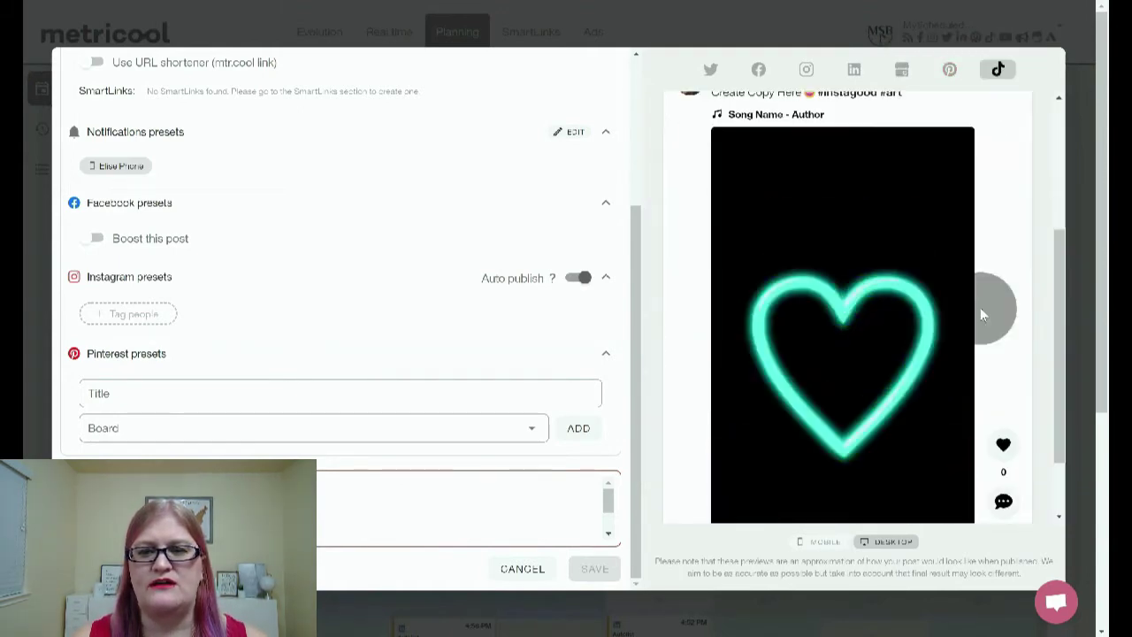
scroll(980, 307, "down", 1)
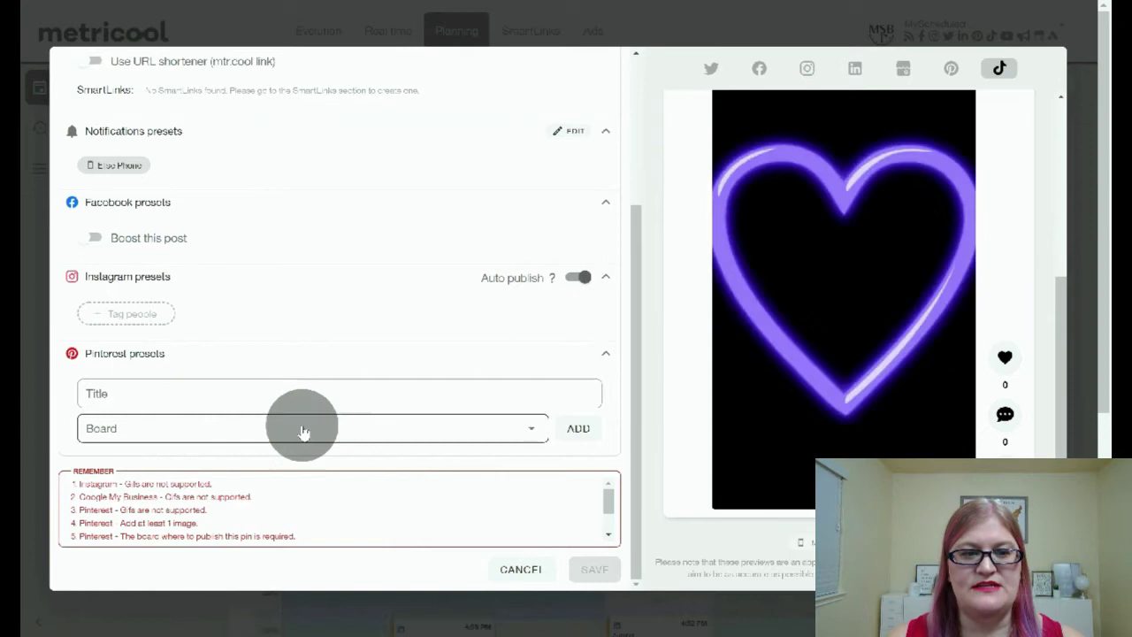
- Recheck the reminders and remove Instagram, Google My Business, Pinterest and TikTok from the post's networks
scroll(303, 431, "up", 3)
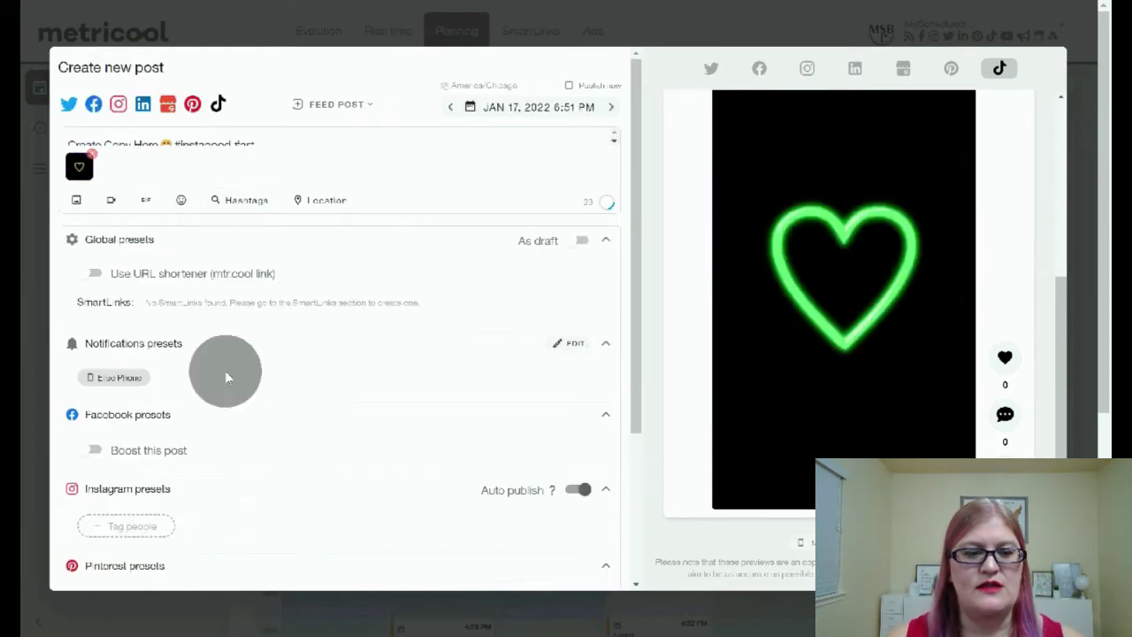
scroll(227, 377, "down", 3)
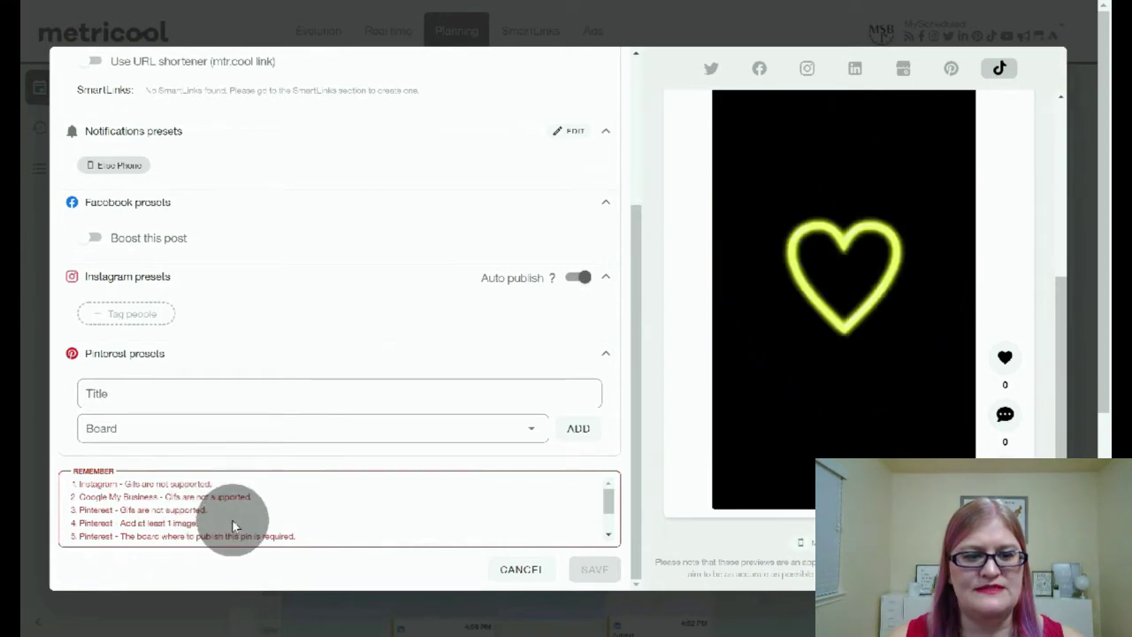
scroll(233, 523, "down", 1)
scroll(245, 349, "up", 3)
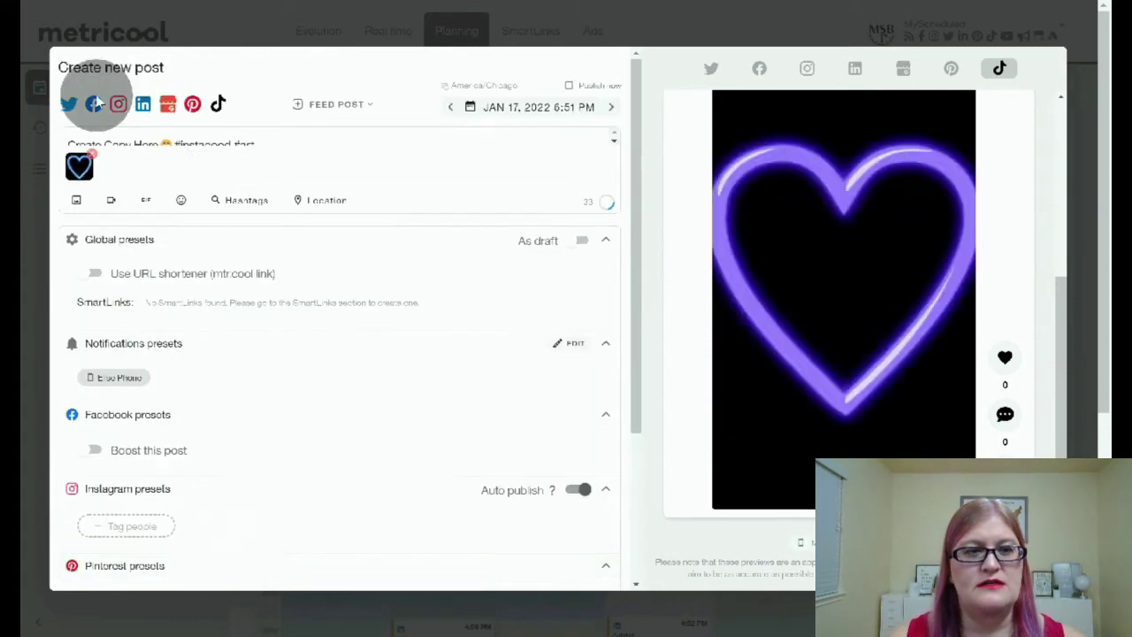
left_click(117, 103)
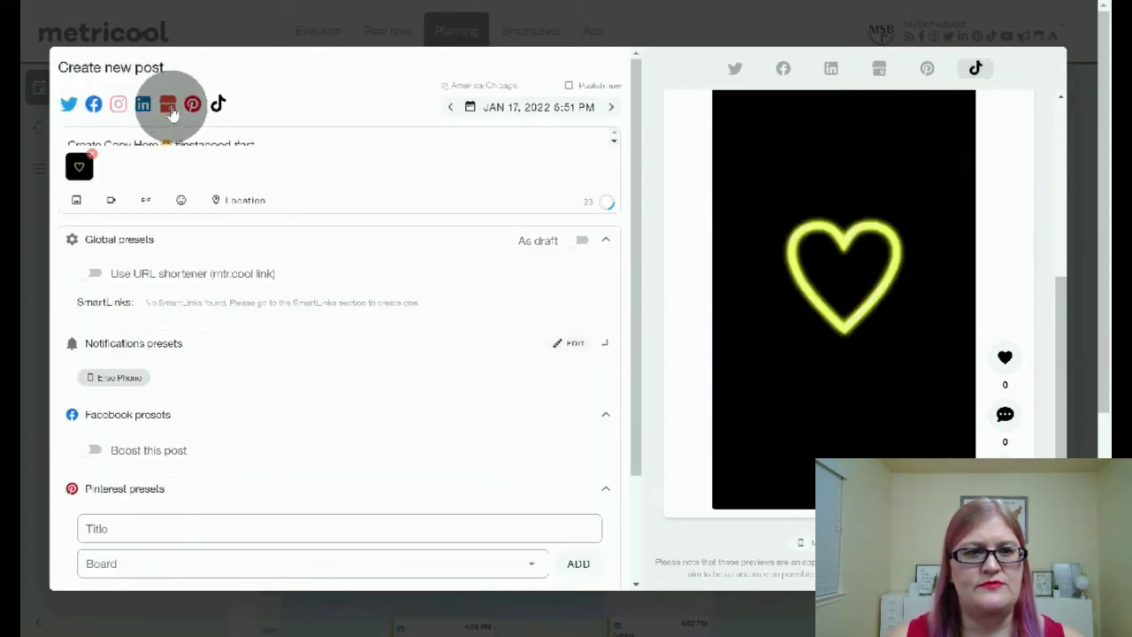
left_click(168, 105)
left_click(193, 104)
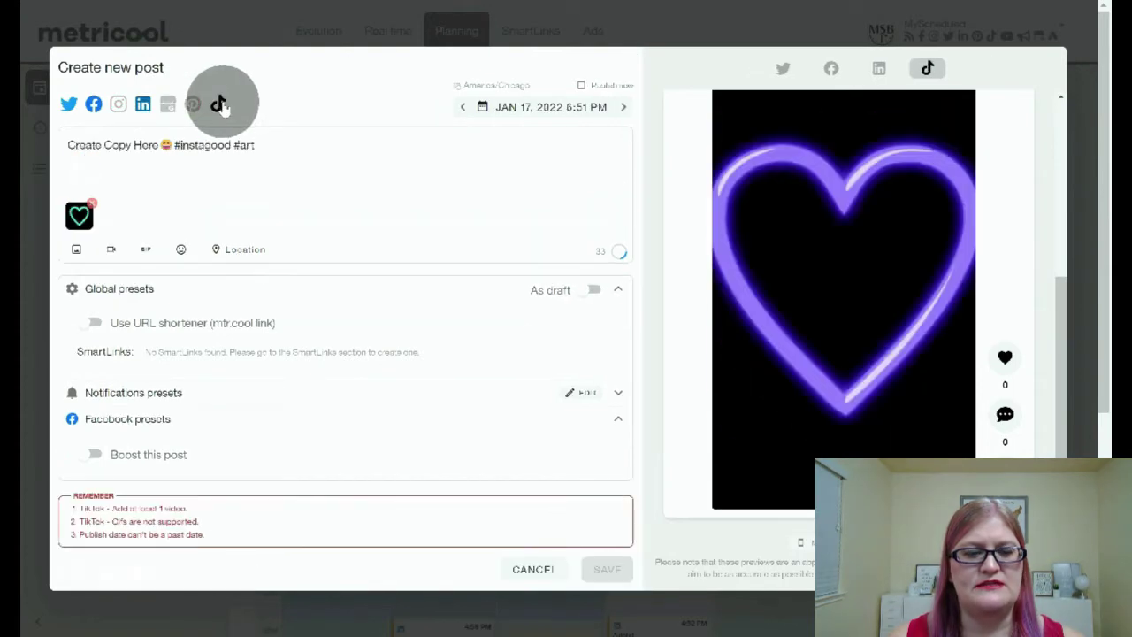
left_click(220, 104)
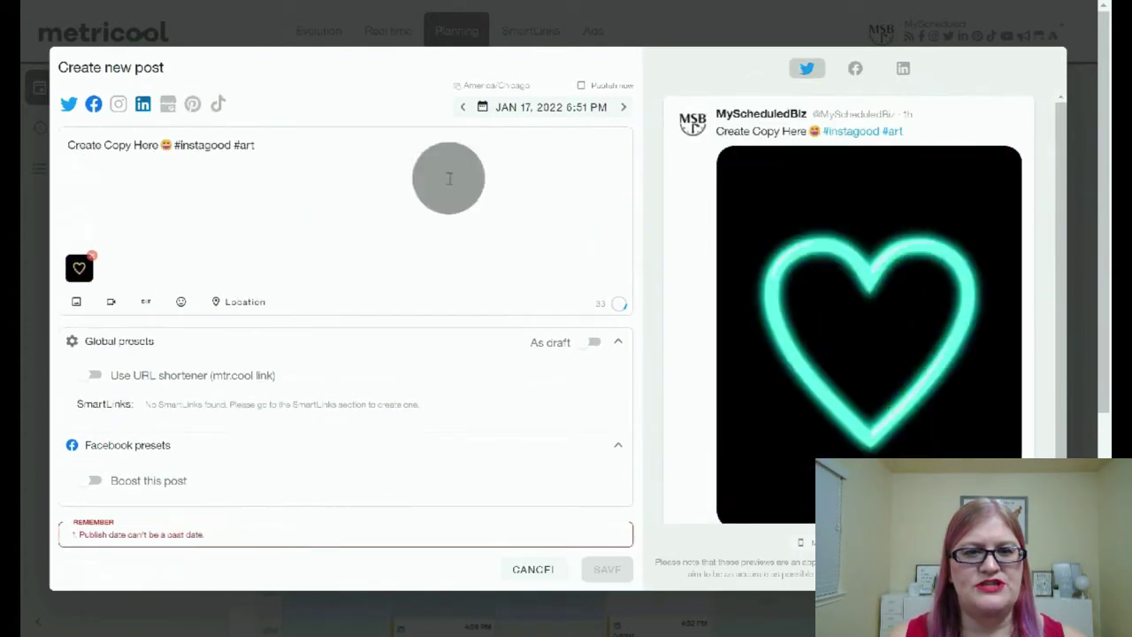
- Set the post's publishing date to January 18, 2022 and save the post
left_click(573, 108)
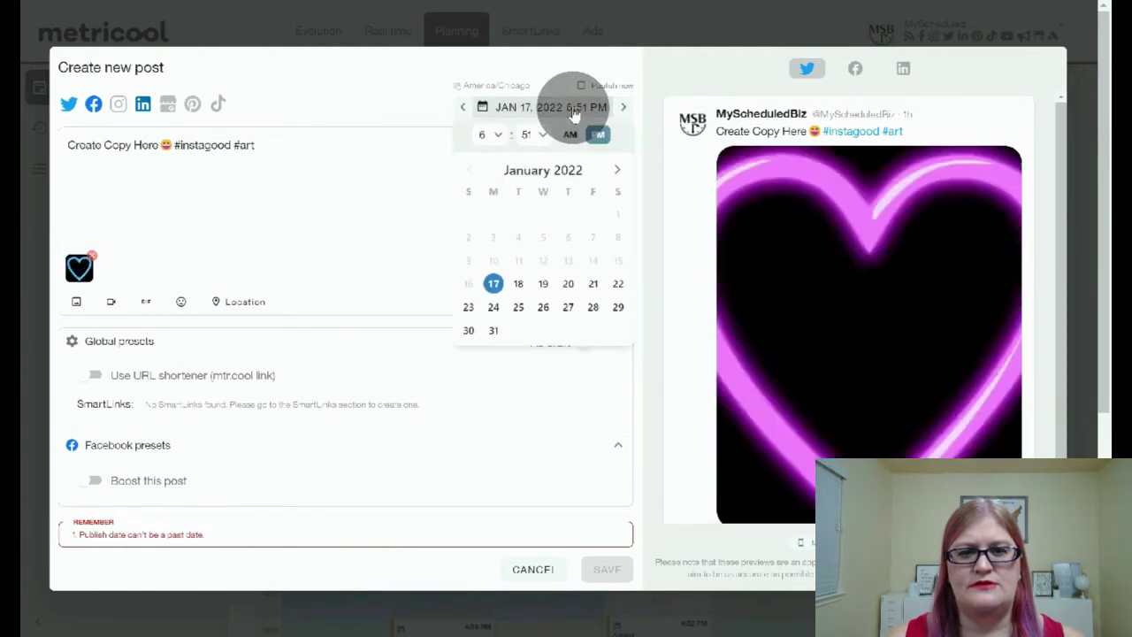
left_click(518, 284)
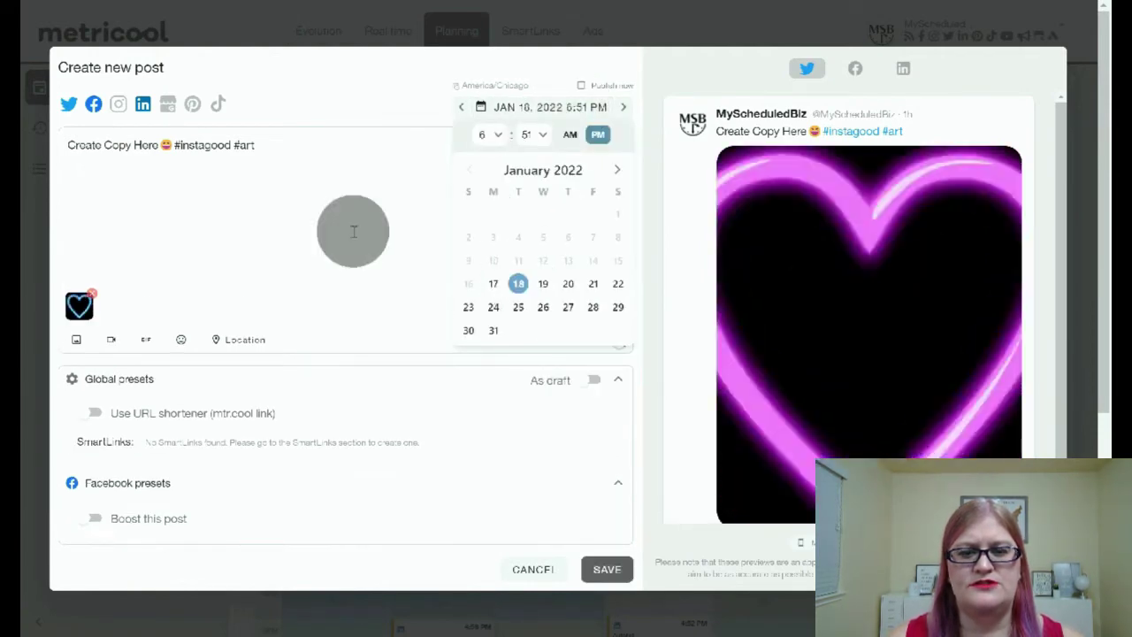
left_click(353, 230)
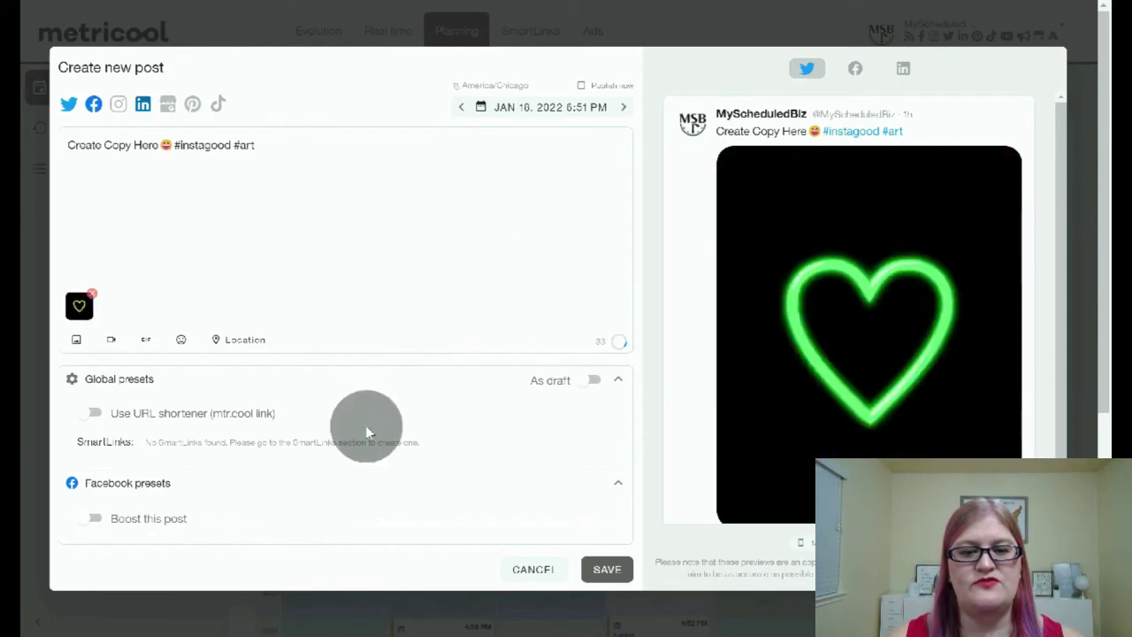
left_click(606, 570)
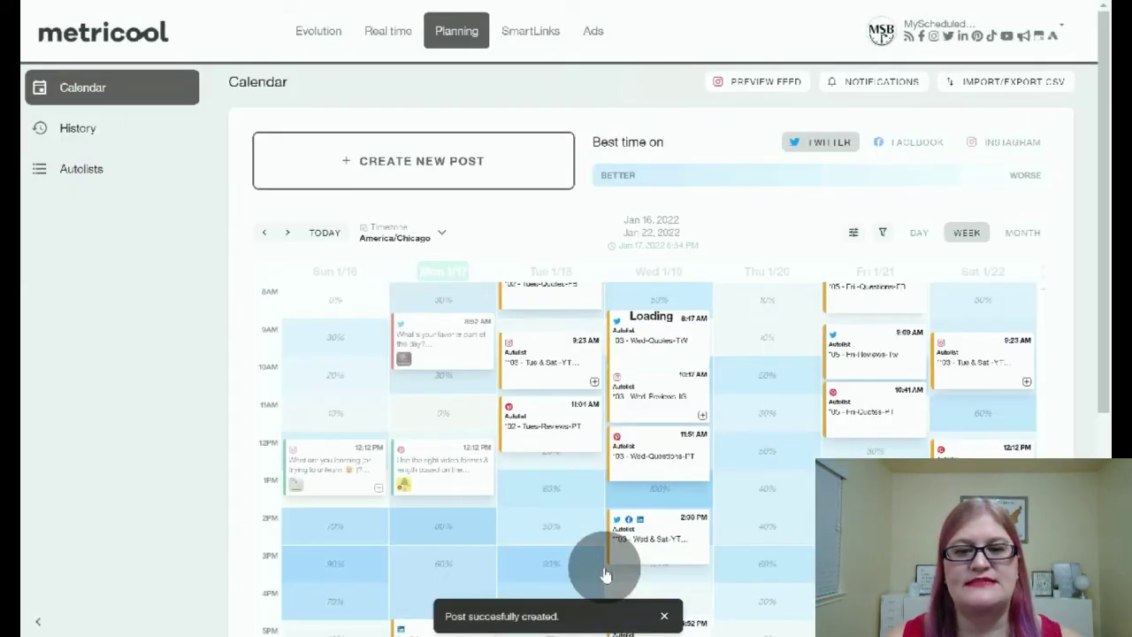
- Locate the "Create Copy Here" post on Tuesday 1/18 in the calendar, open it and delete it
scroll(606, 575, "down", 4)
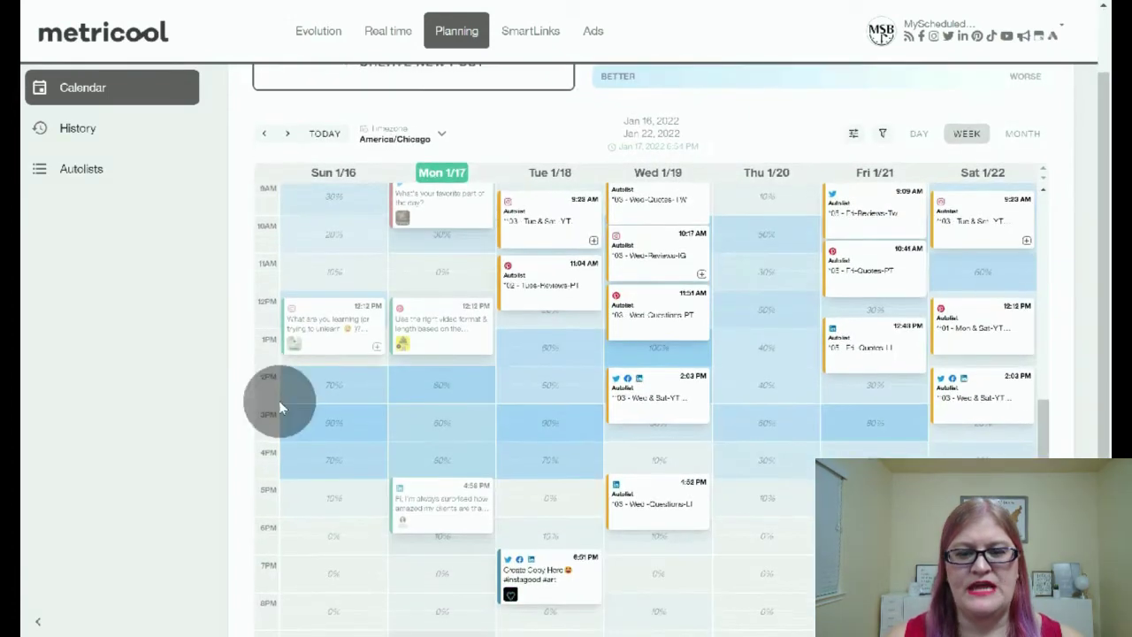
mouse_move(548, 577)
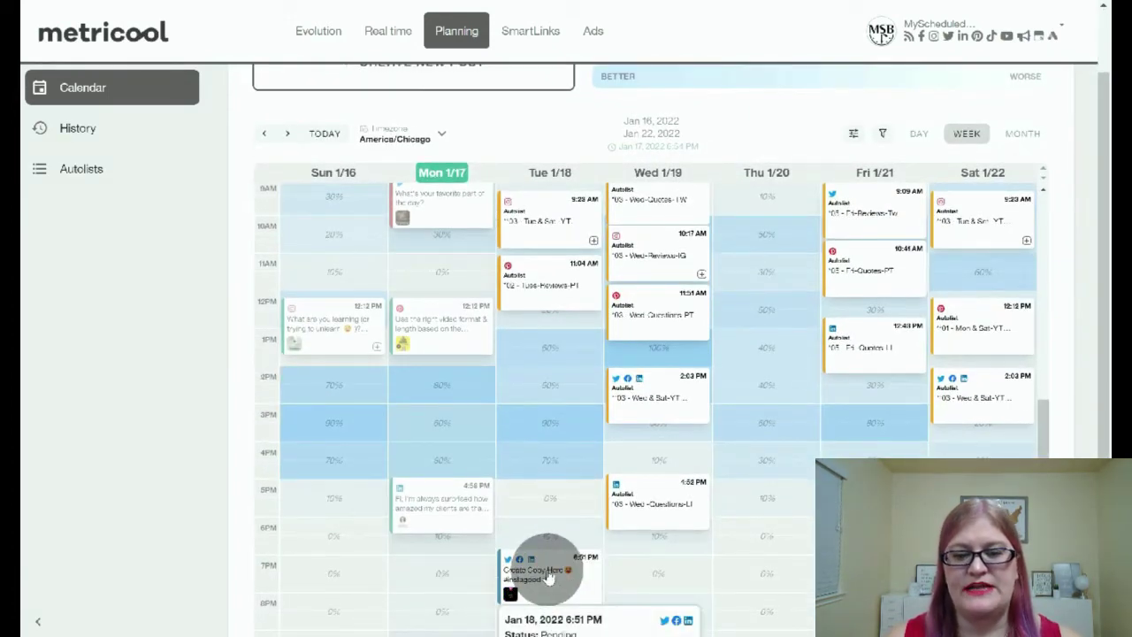
scroll(548, 584, "down", 1)
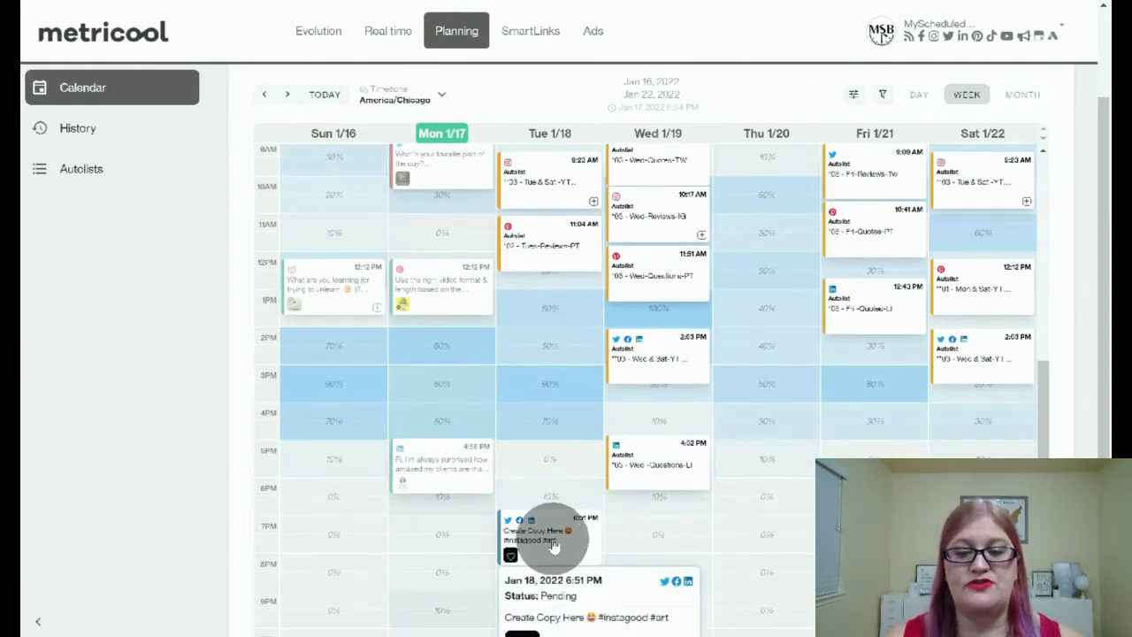
left_click(552, 546)
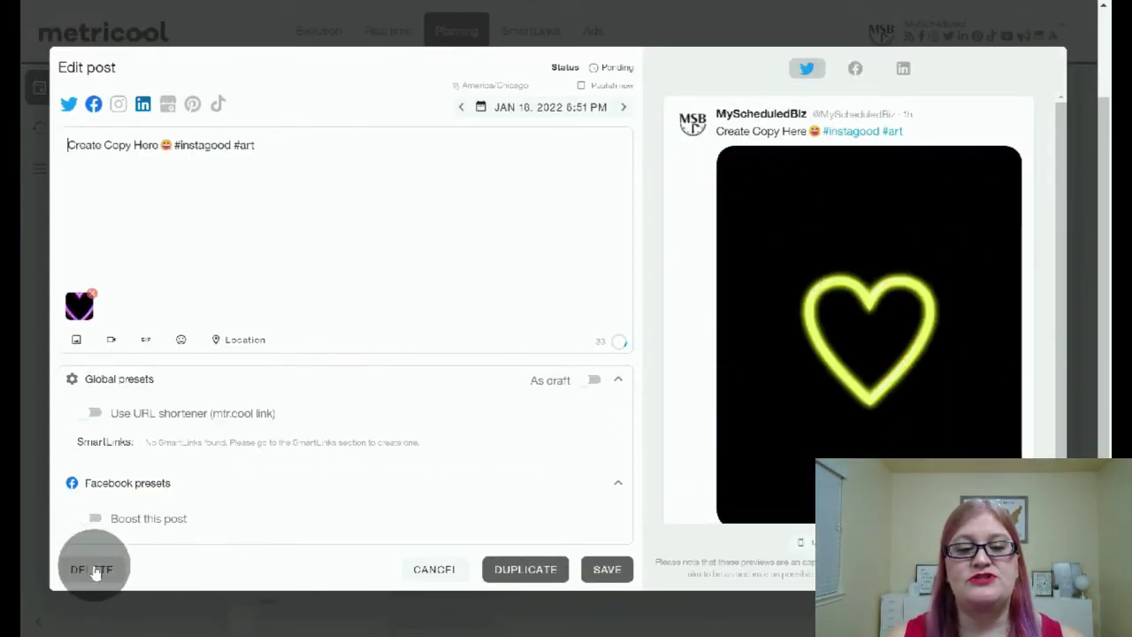
left_click(93, 570)
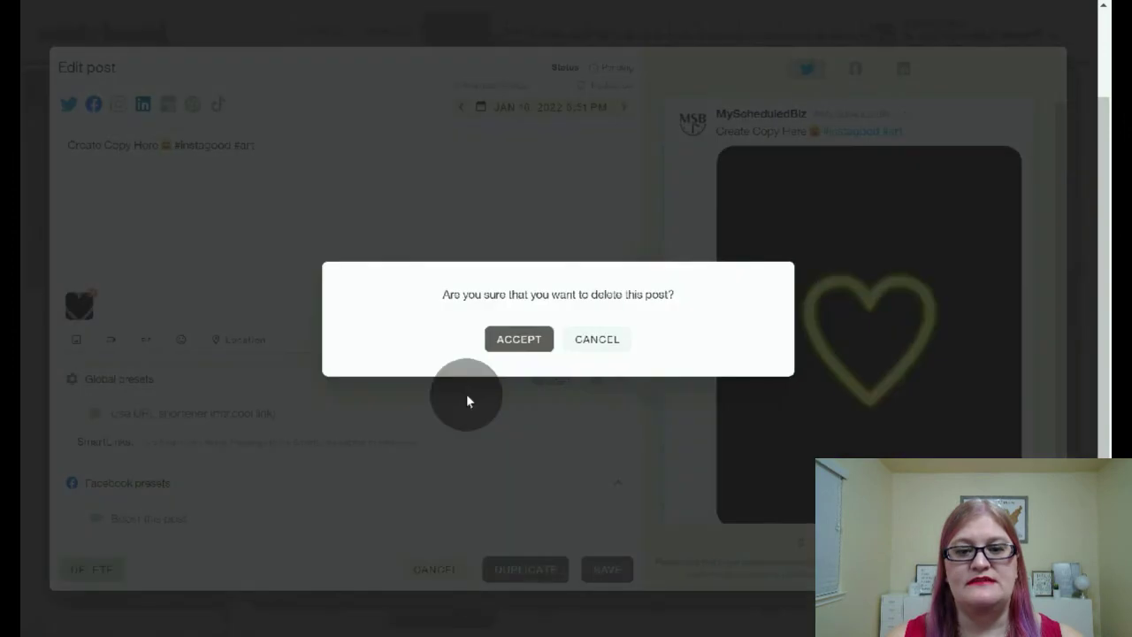
left_click(518, 338)
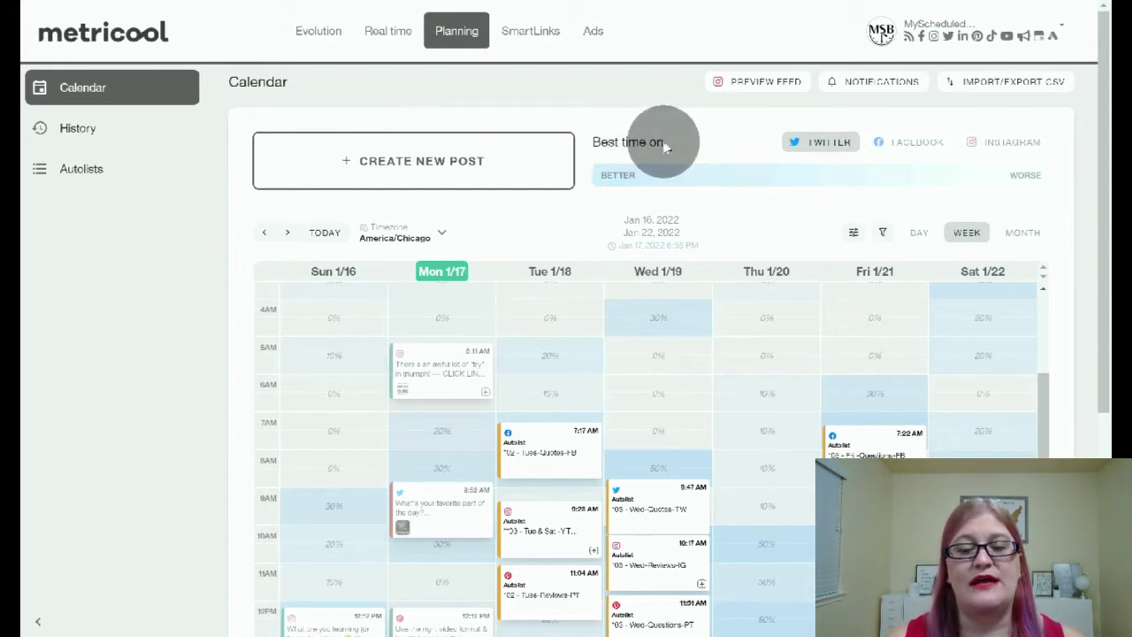
- Show the best posting times for Facebook and for Instagram and examine the weekly follower activity
left_click(897, 144)
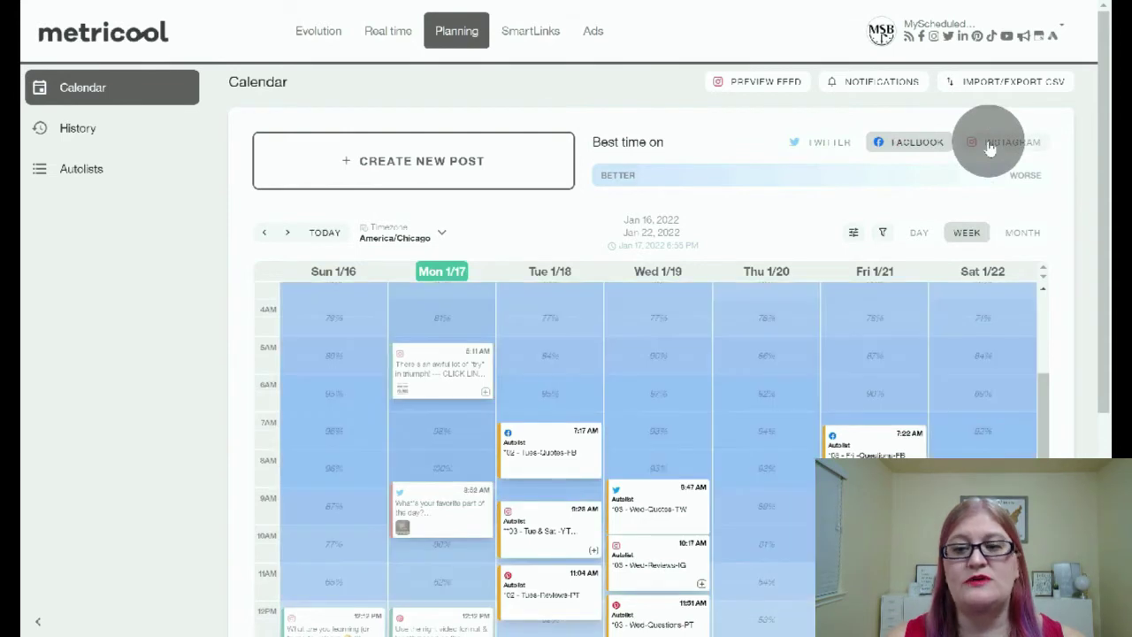
left_click(991, 146)
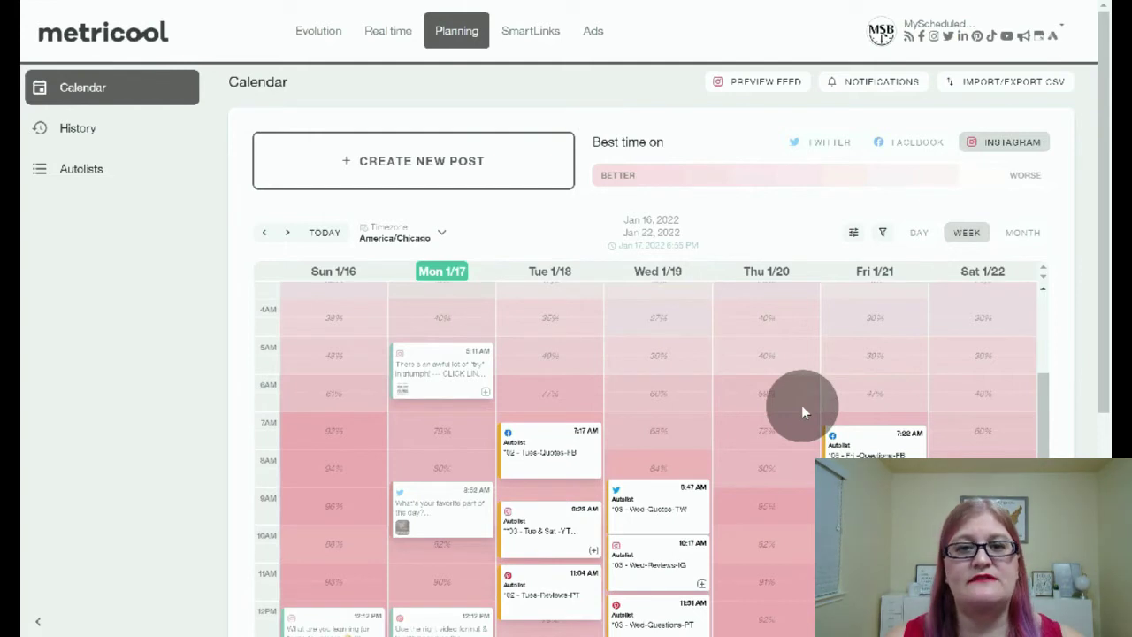
scroll(772, 431, "down", 2)
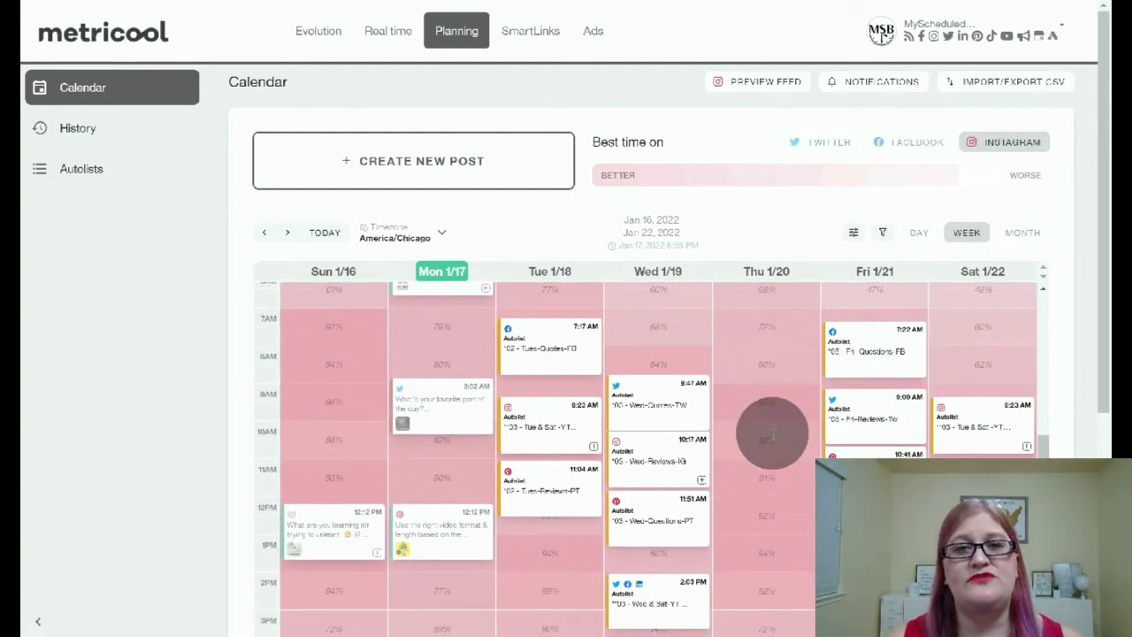
scroll(772, 431, "down", 1)
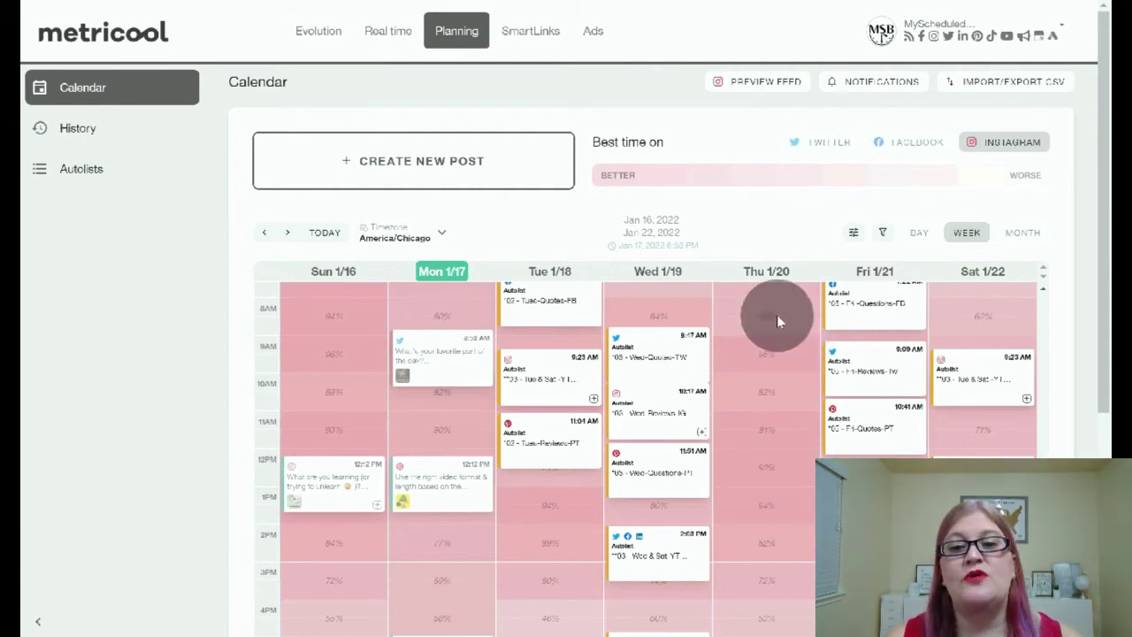
- Try the calendar's display options by turning the percentage of active followers off and on again and increasing the zoom
left_click(853, 235)
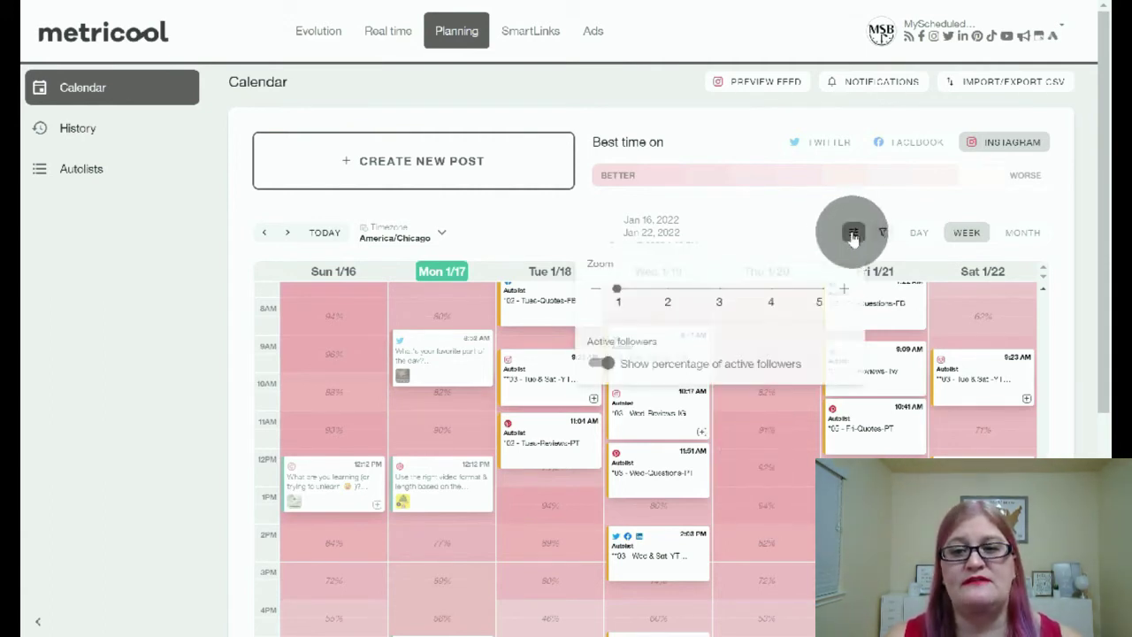
left_click(607, 364)
left_click(607, 363)
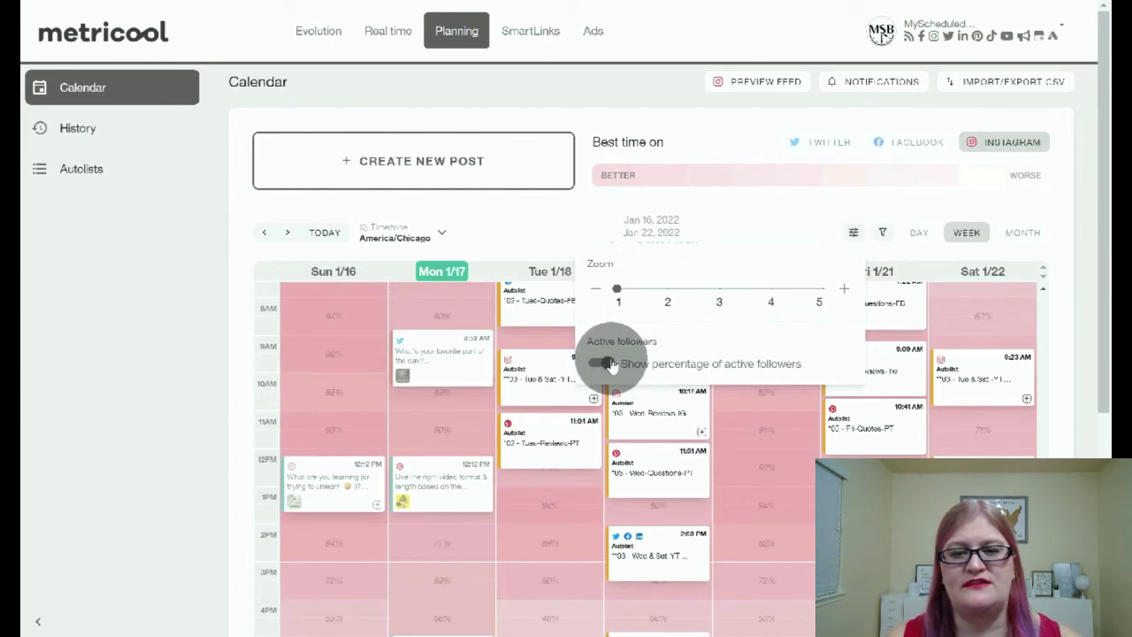
left_click_drag(618, 290, 668, 299)
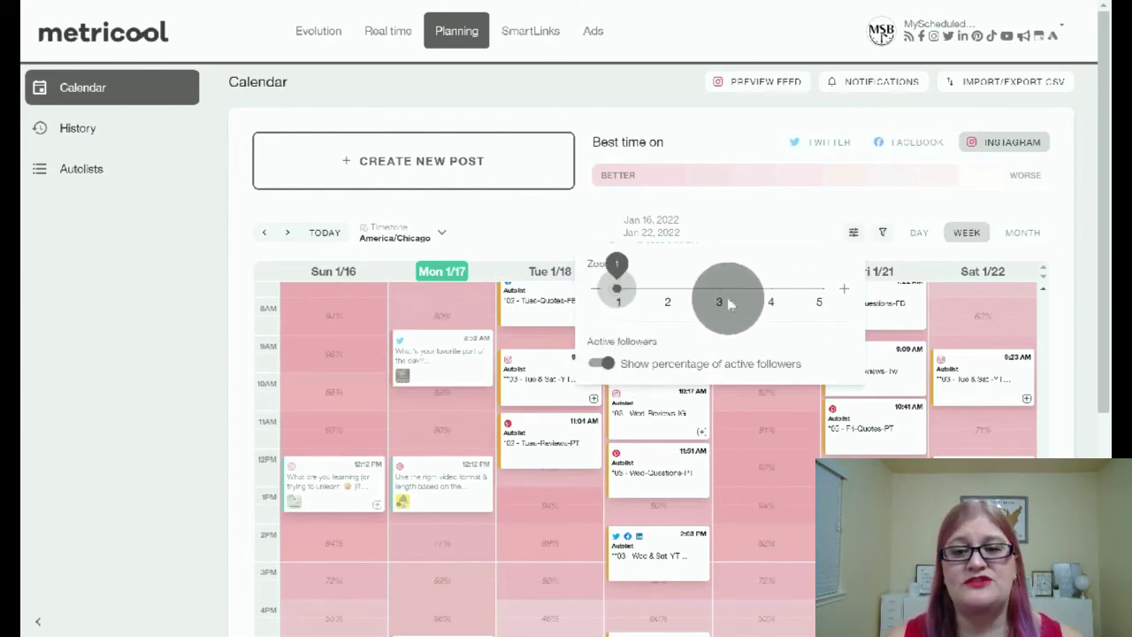
left_click(845, 292)
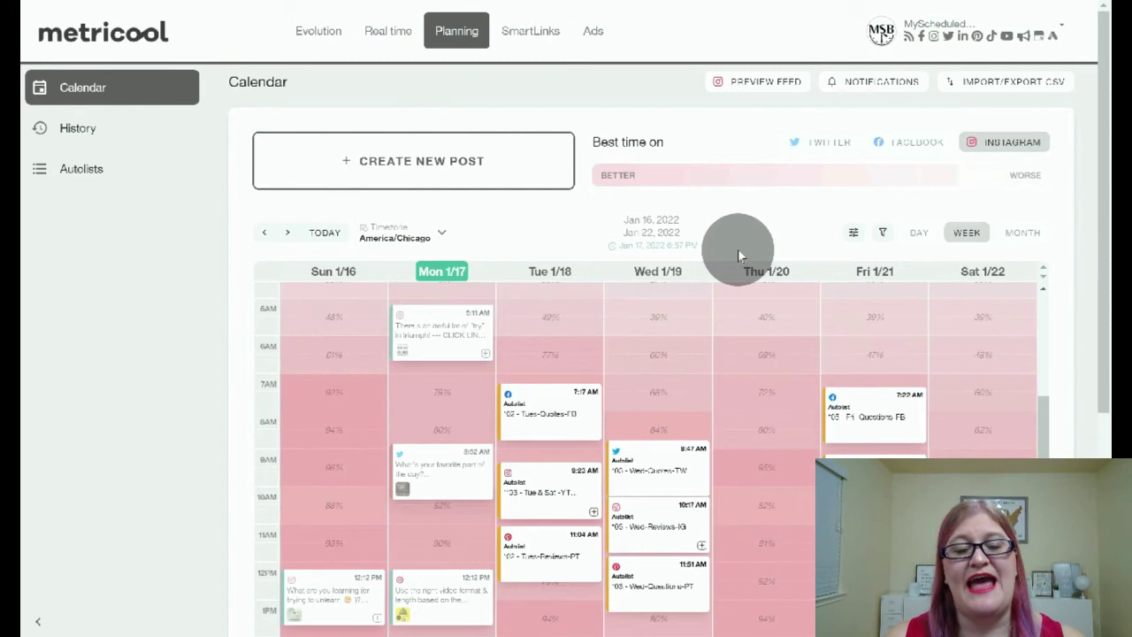
- Try the calendar's network filter by hiding and showing the Twitter posts twice, and close the filter options
left_click(884, 233)
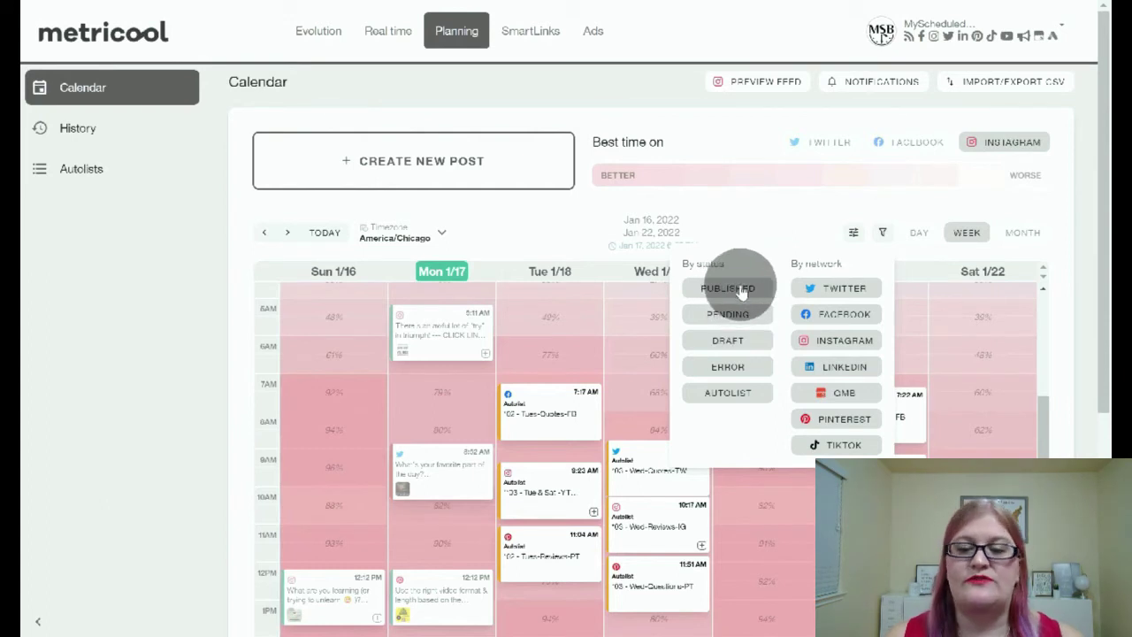
left_click(845, 292)
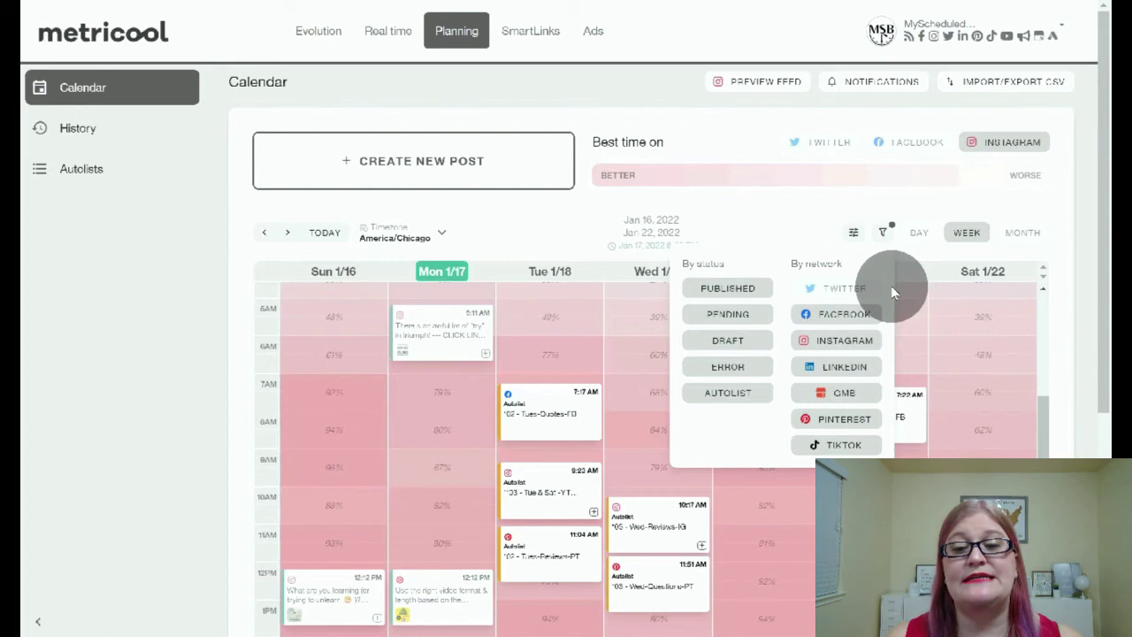
left_click(844, 289)
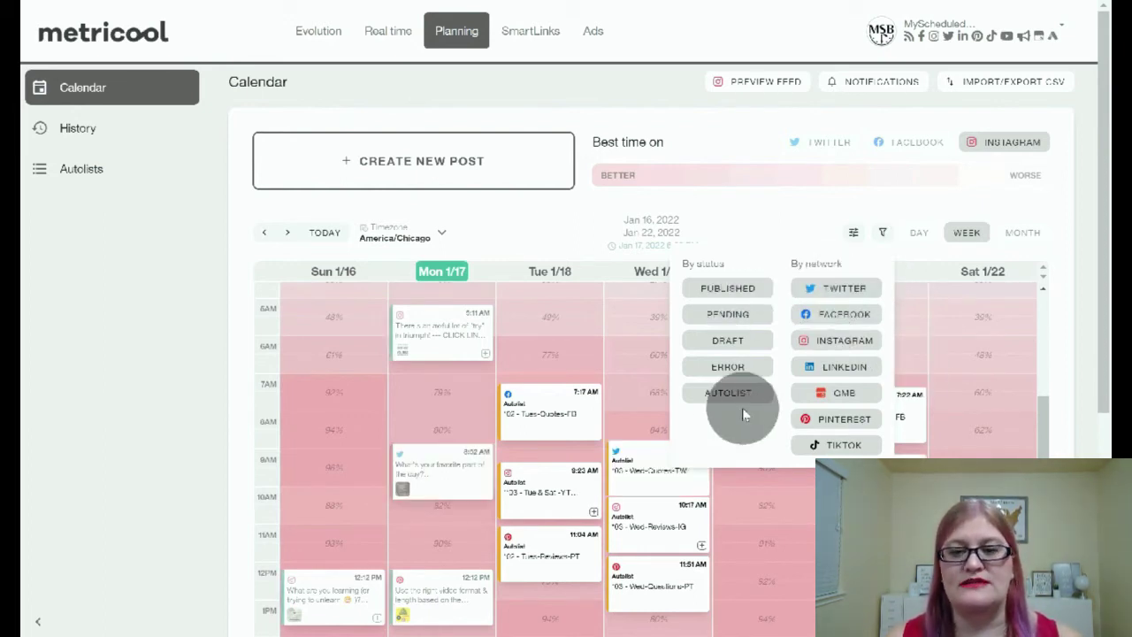
left_click(834, 288)
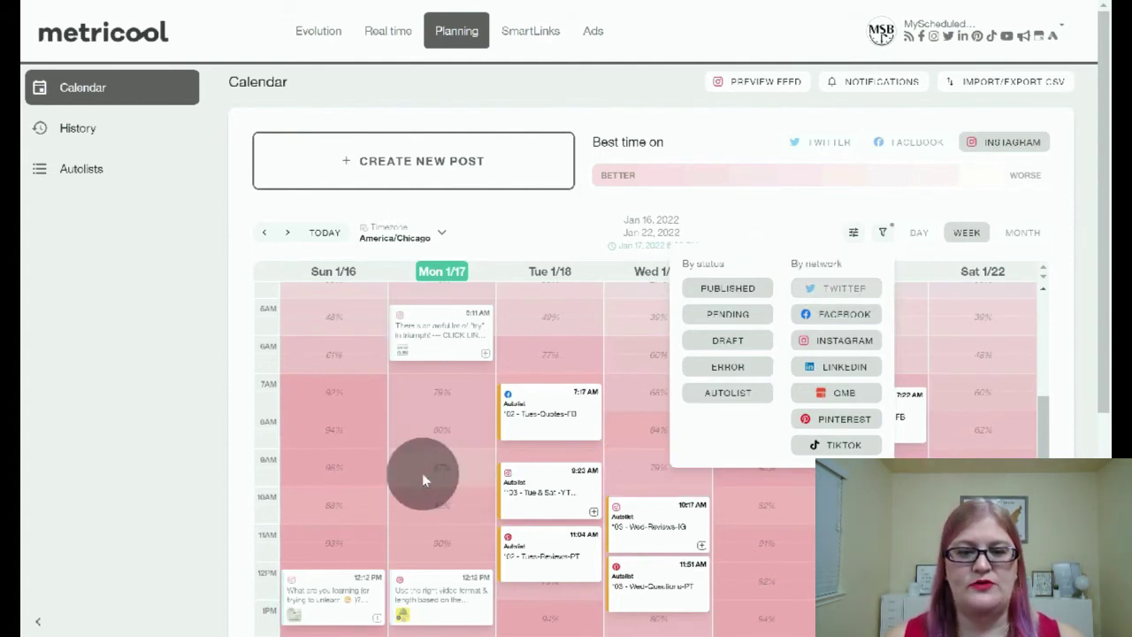
left_click(843, 292)
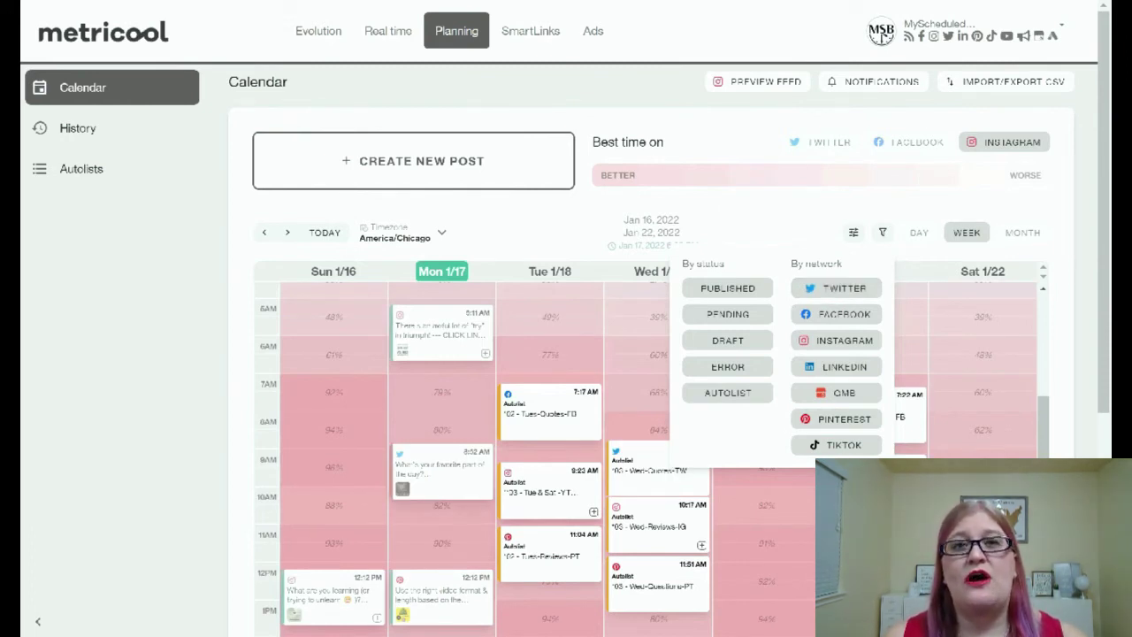
left_click(753, 209)
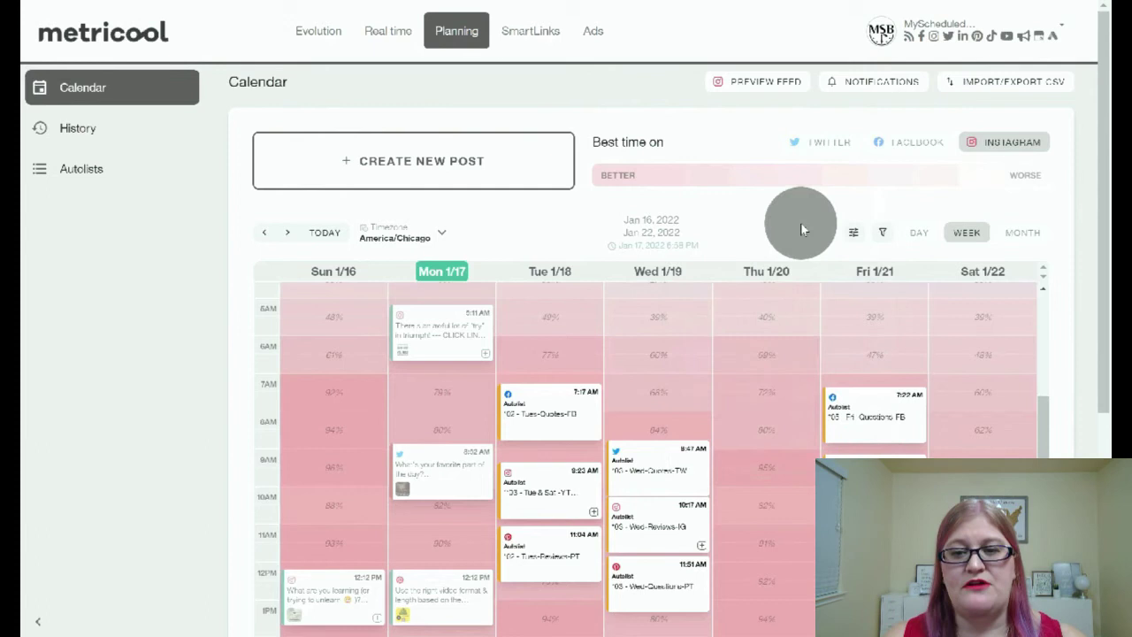
- Look at the planned posts in the calendar's day view and return to the week view
left_click(922, 233)
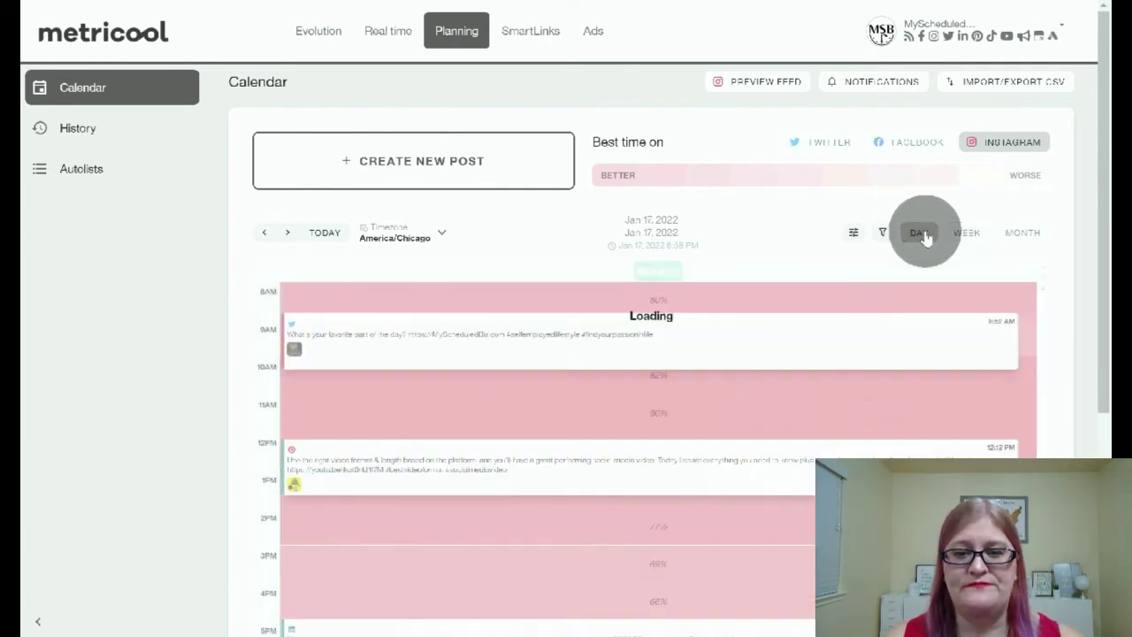
left_click(1023, 234)
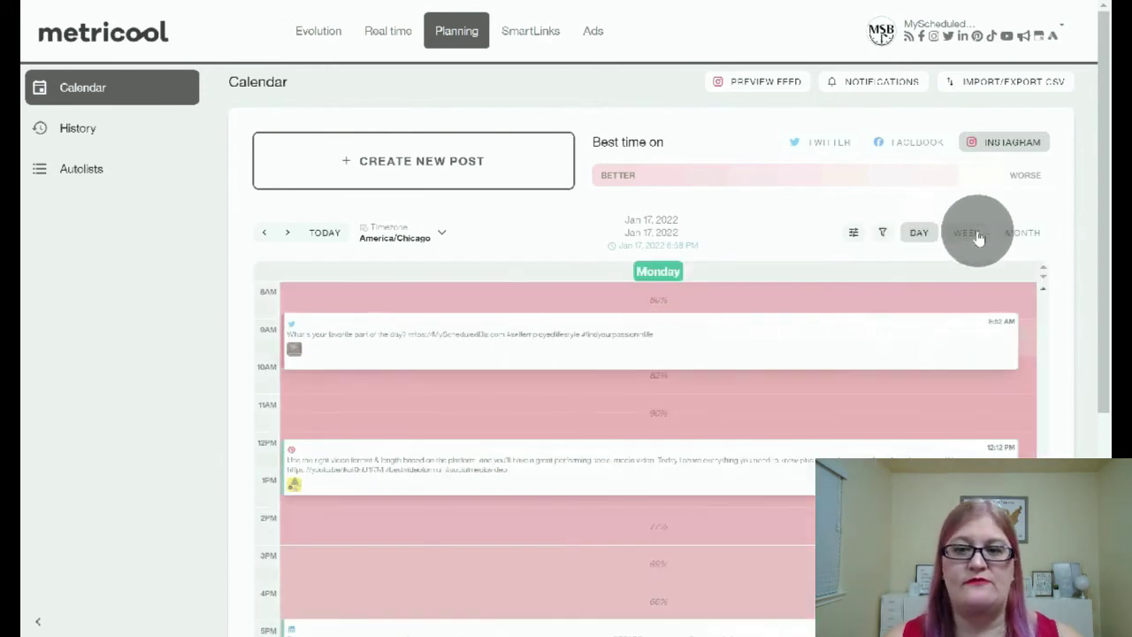
left_click(258, 233)
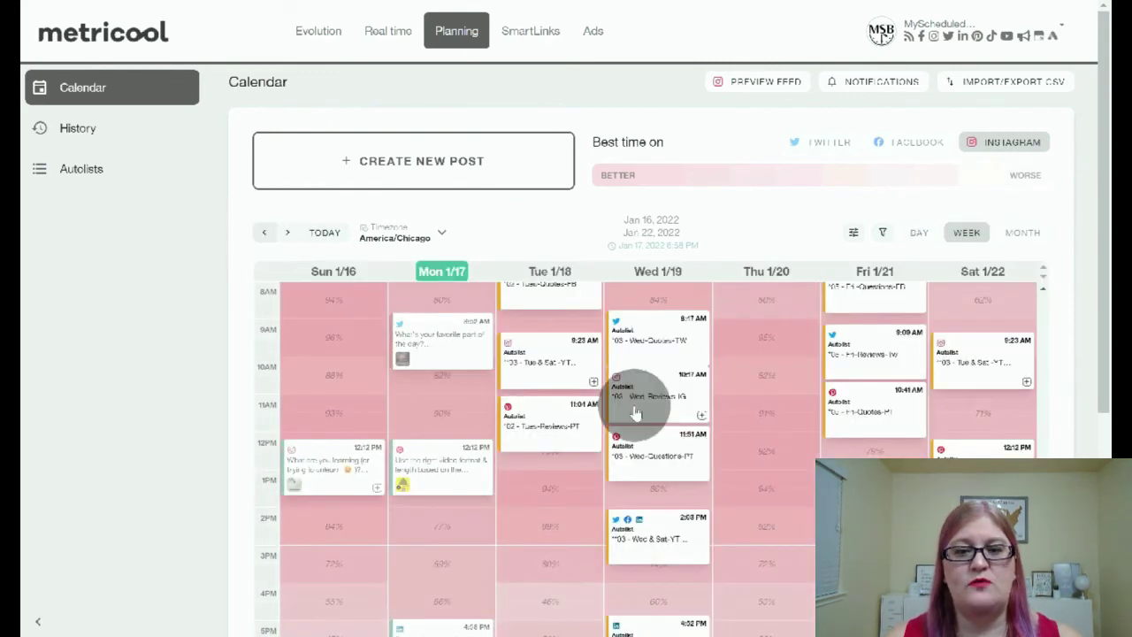
- Browse the calendar to the week of January 23–29, back to January 9–15, 2022, and return to the current week
scroll(813, 433, "down", 1)
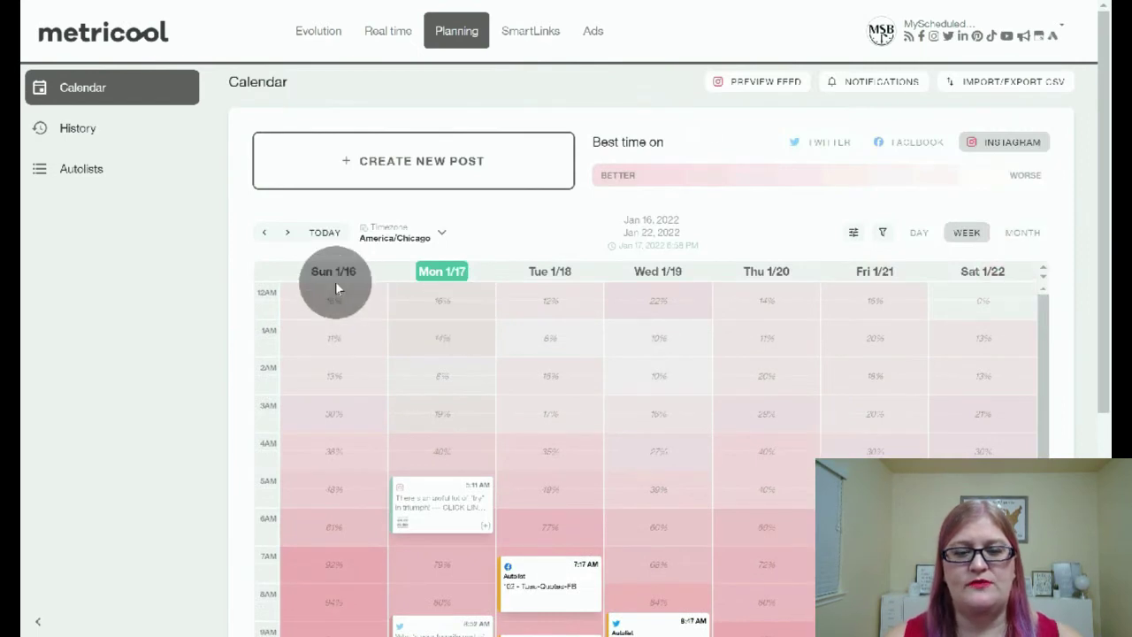
left_click(288, 232)
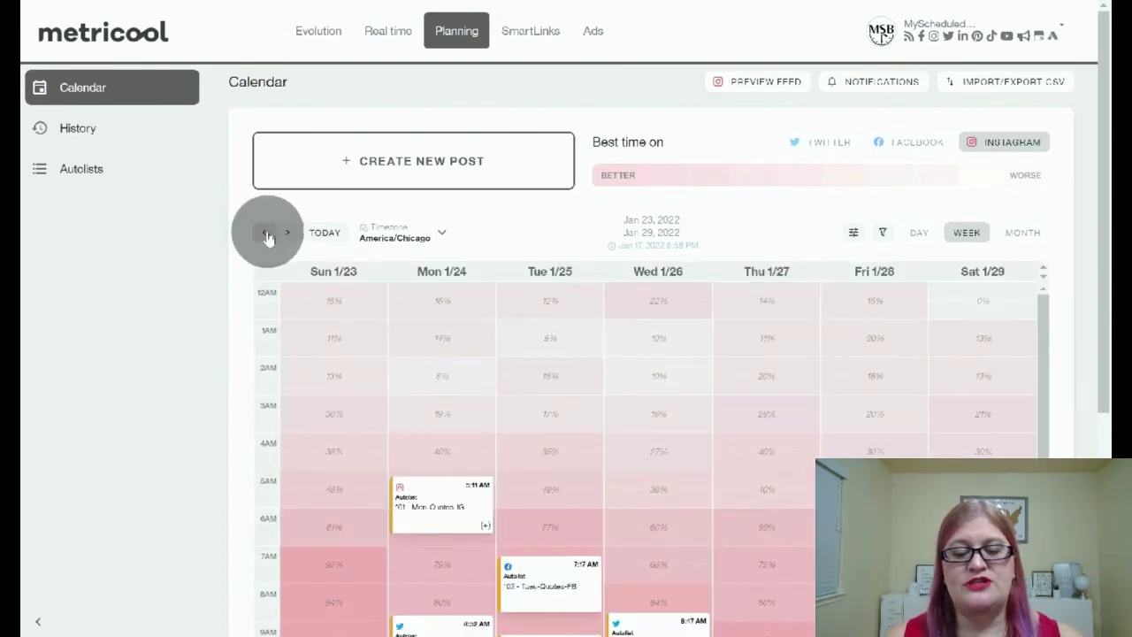
left_click(265, 234)
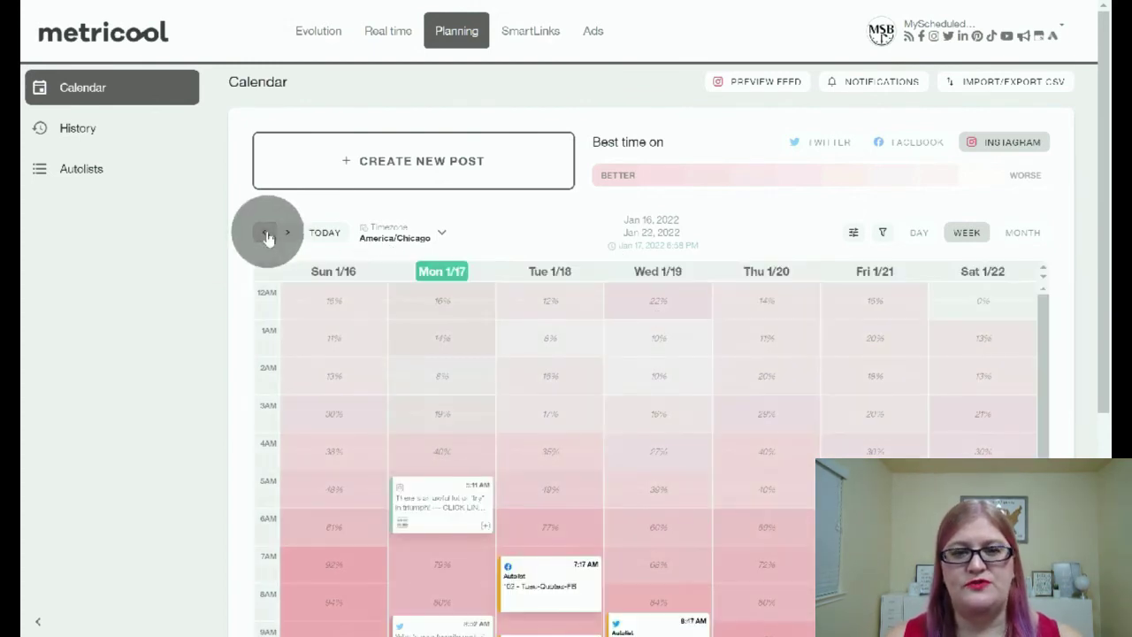
left_click(267, 233)
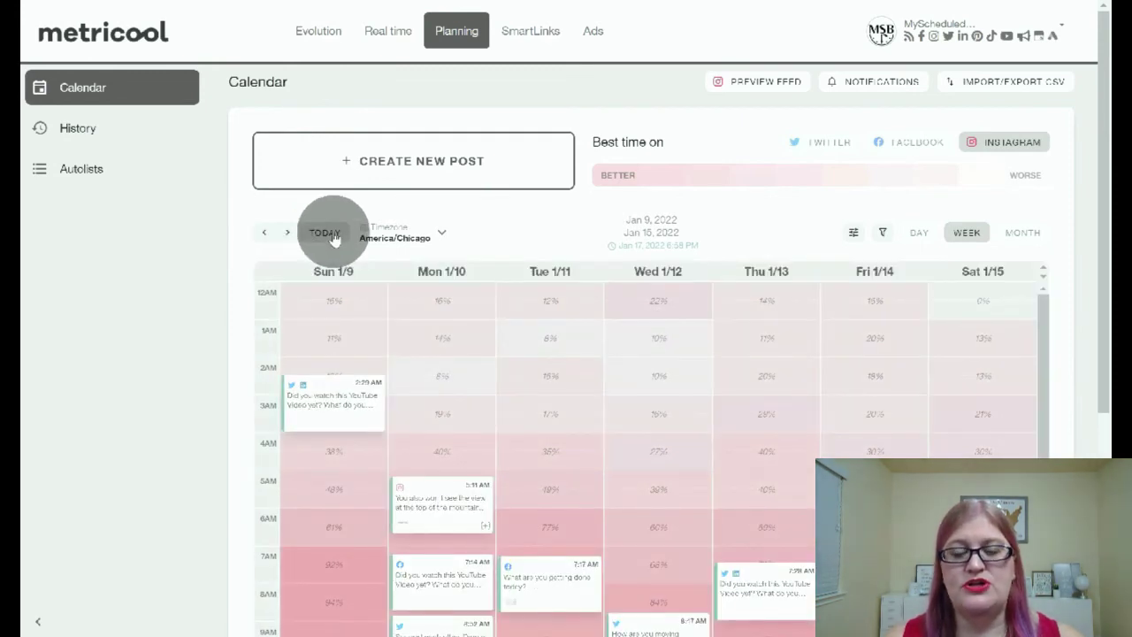
left_click(325, 234)
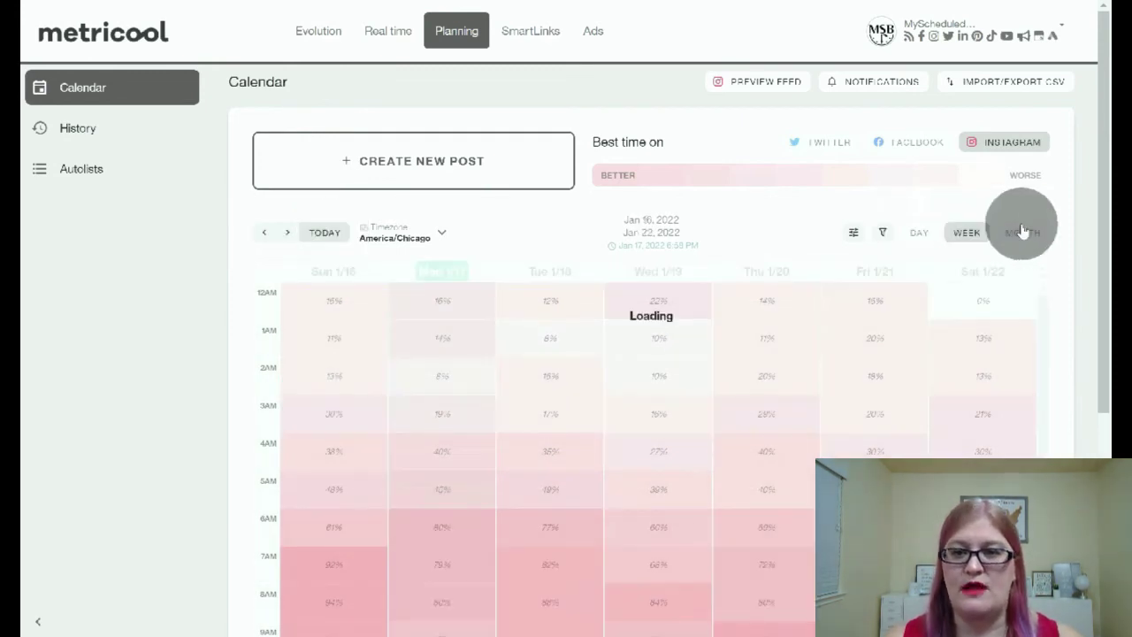